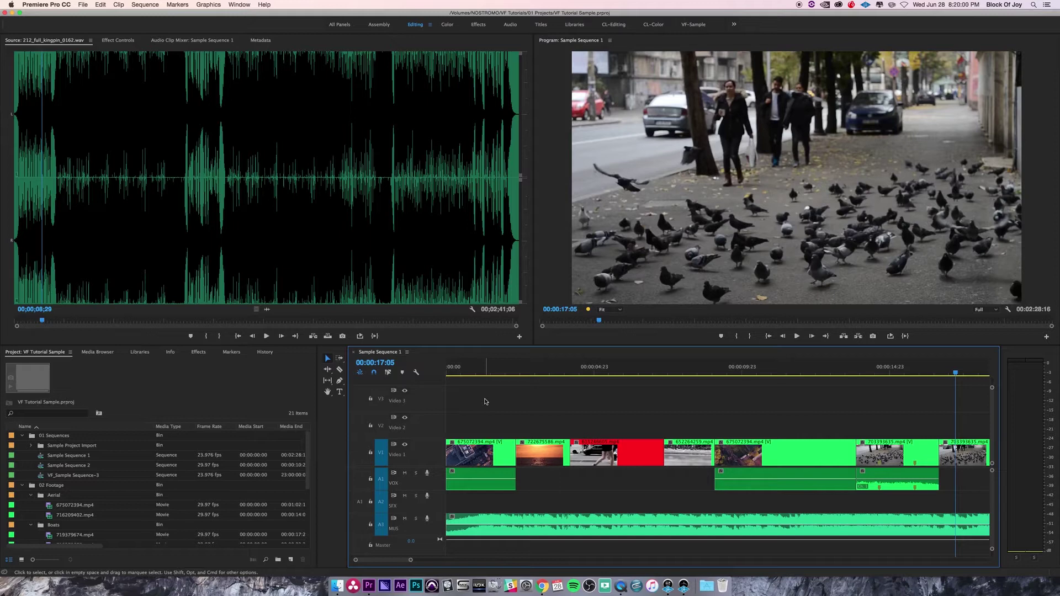
Cut the A3 music at the last video clip, delete the tail and trim it to end at 00:00:19:09.
{"action": "key", "text": "minus"}
{"action": "key", "text": "minus"}
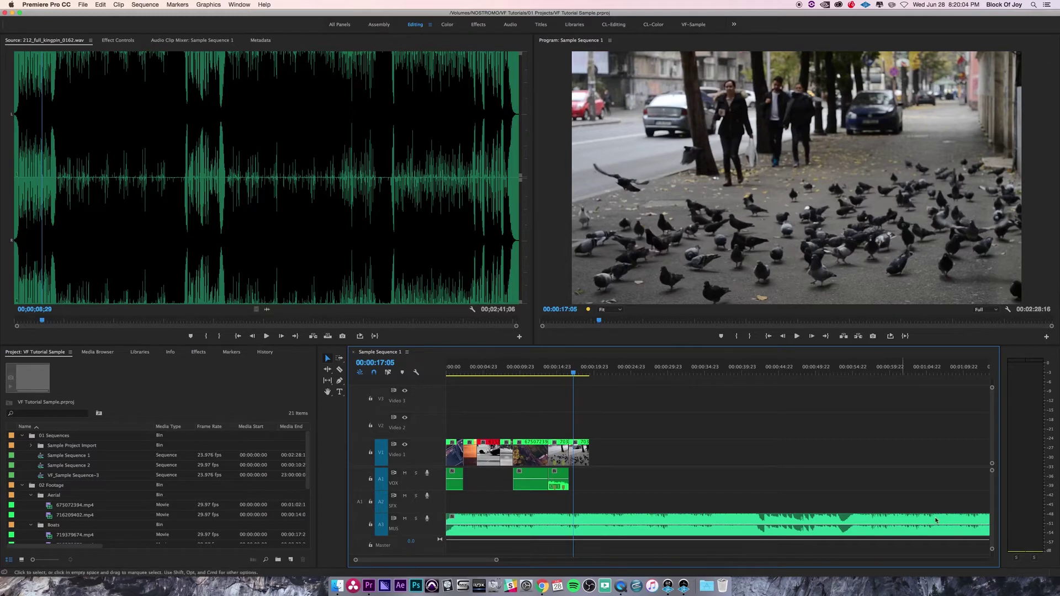
{"action": "left_click", "coordinate": [625, 519]}
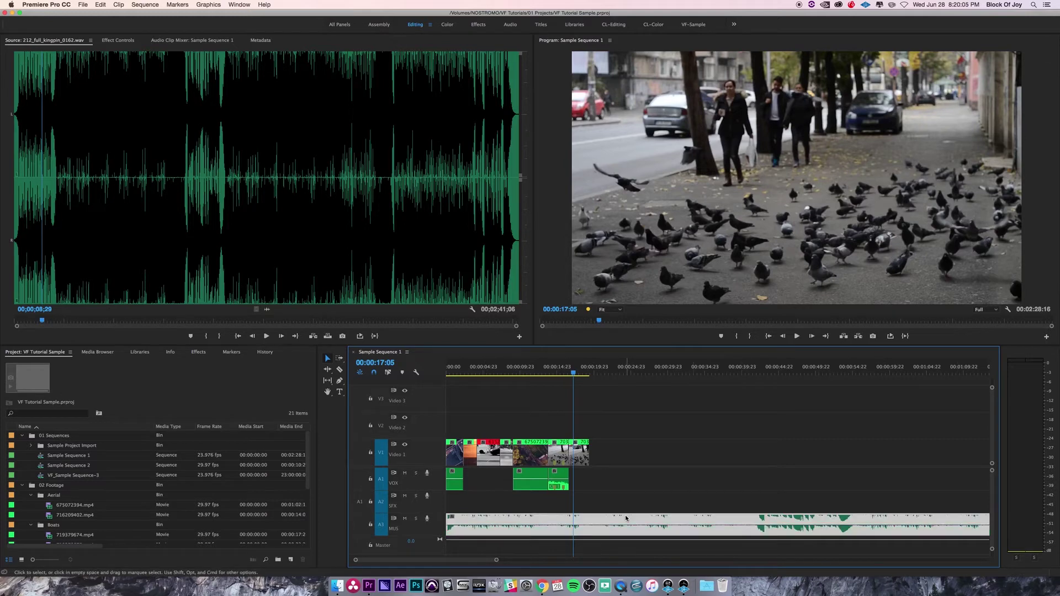
{"action": "left_click", "coordinate": [592, 368]}
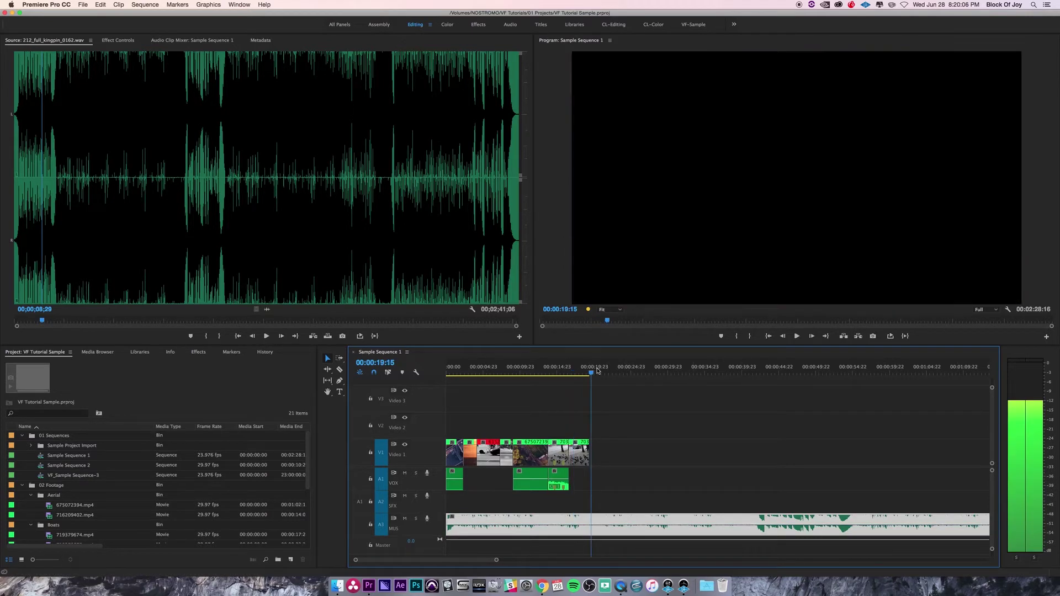
{"action": "key", "text": "super+k"}
{"action": "left_click", "coordinate": [634, 522]}
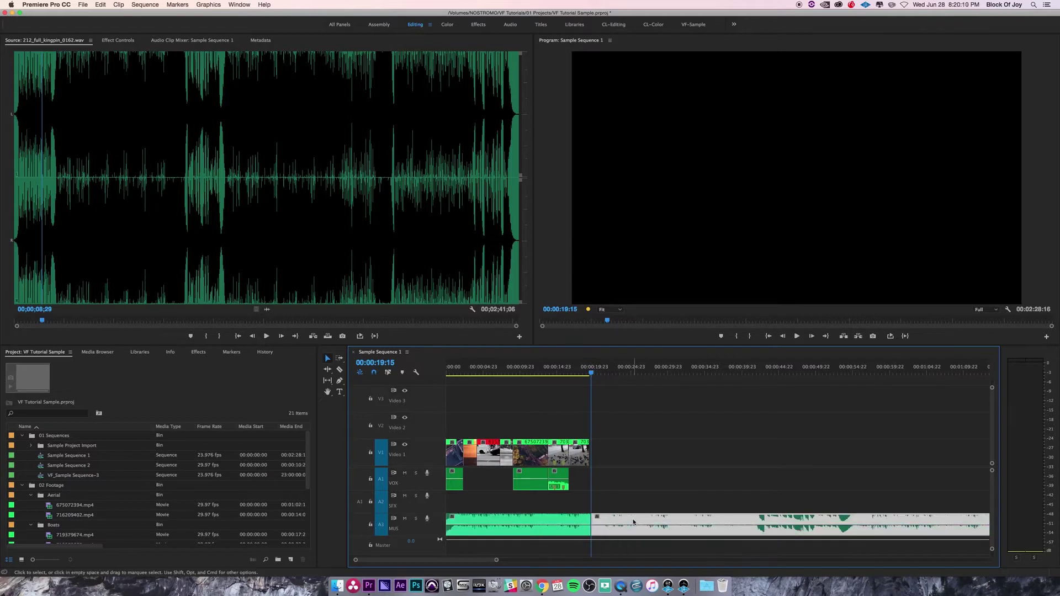
{"action": "key", "text": "Delete"}
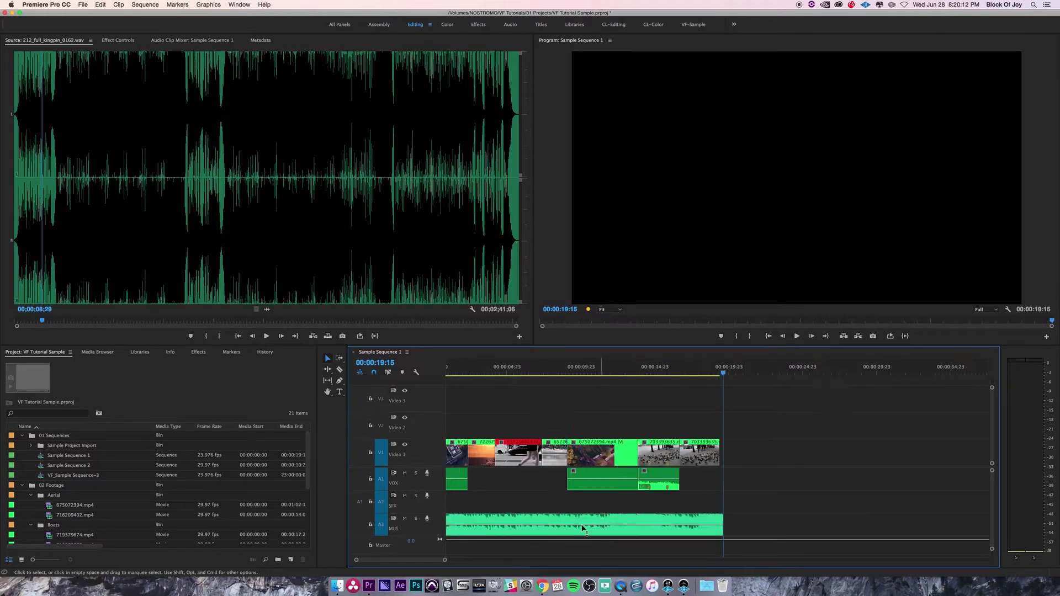
{"action": "key", "text": "="}
{"action": "key", "text": "="}
{"action": "key", "text": "="}
{"action": "left_click_drag", "start_coordinate": [723, 521], "coordinate": [709, 522]}
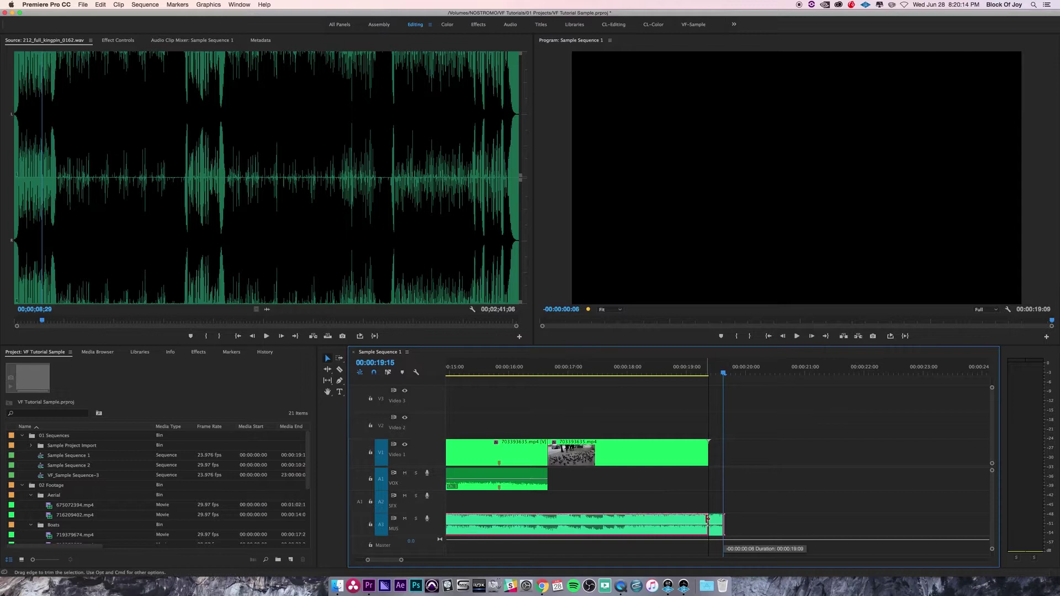
{"action": "key", "text": "-"}
{"action": "key", "text": "-"}
{"action": "key", "text": "-"}
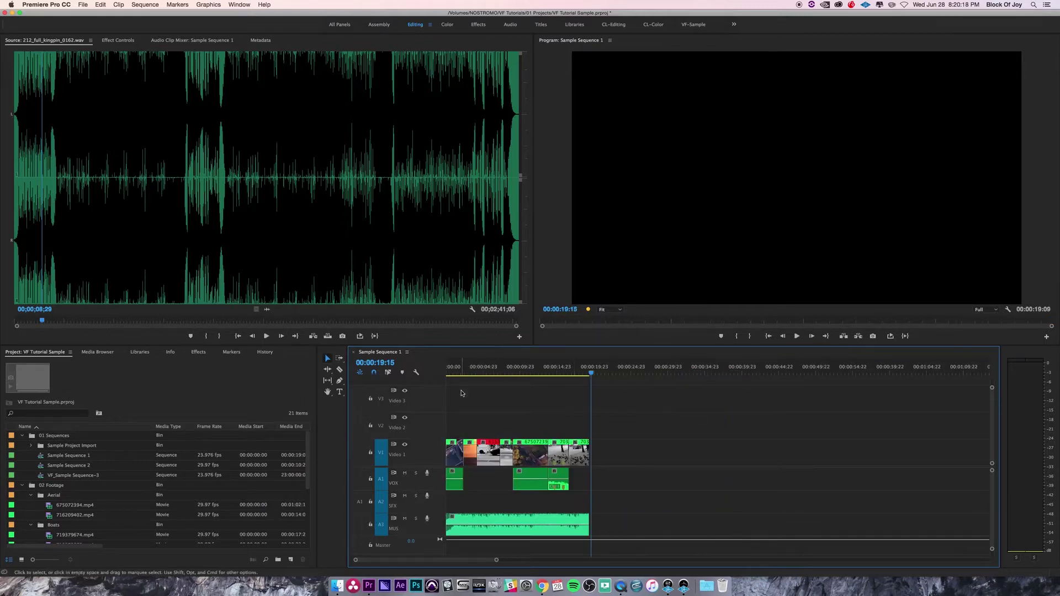
Scrub the trimmed sequence from start to end and open its Export Settings with Cmd+M.
{"action": "left_click", "coordinate": [455, 374]}
{"action": "left_click_drag", "start_coordinate": [454, 374], "coordinate": [448, 373]}
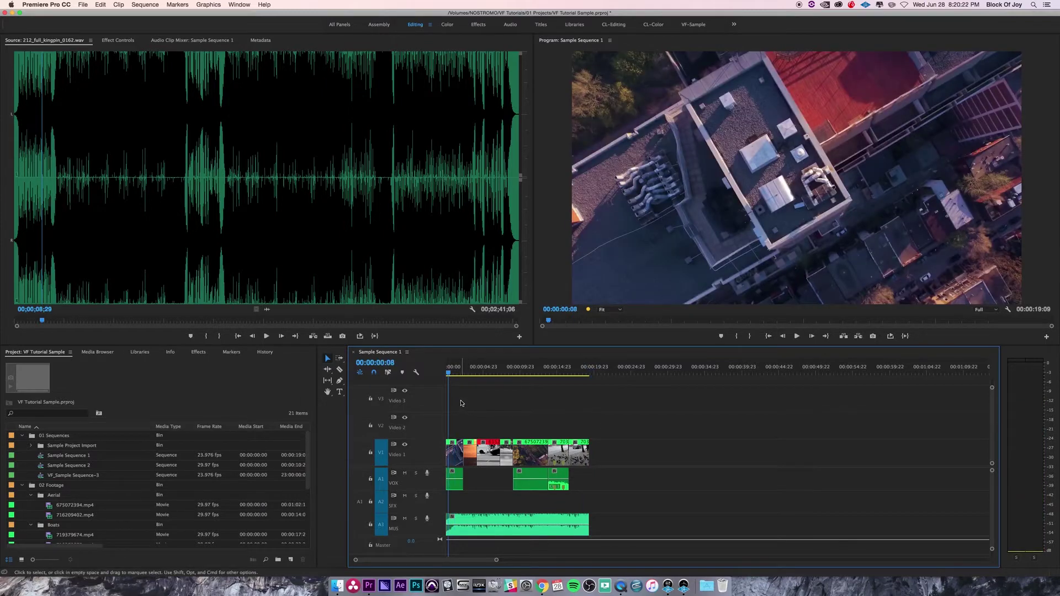
{"action": "left_click_drag", "start_coordinate": [456, 374], "coordinate": [417, 378]}
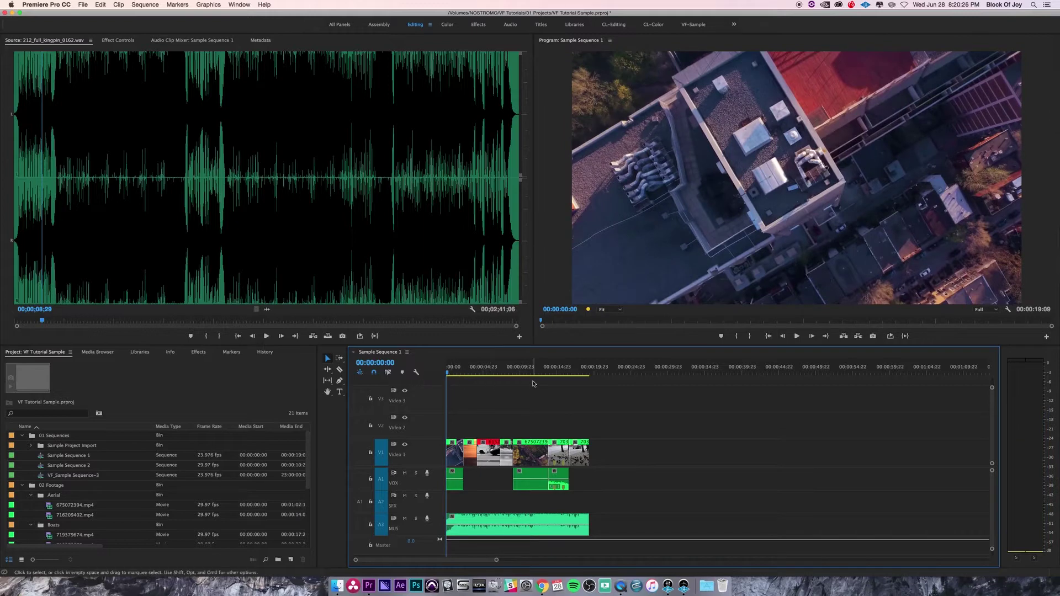
{"action": "left_click_drag", "start_coordinate": [508, 374], "coordinate": [573, 374]}
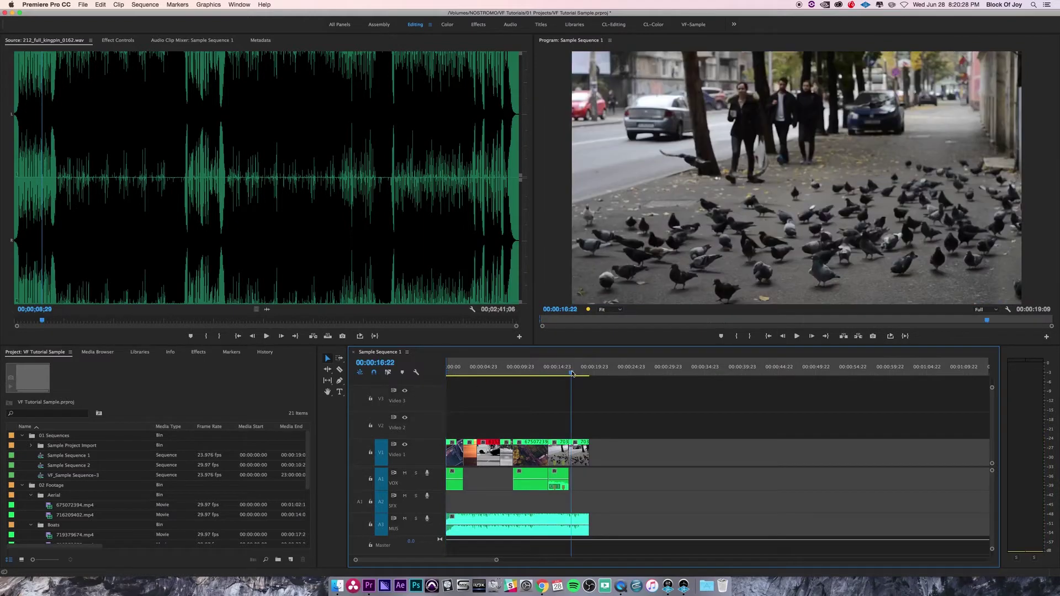
{"action": "key", "text": "End"}
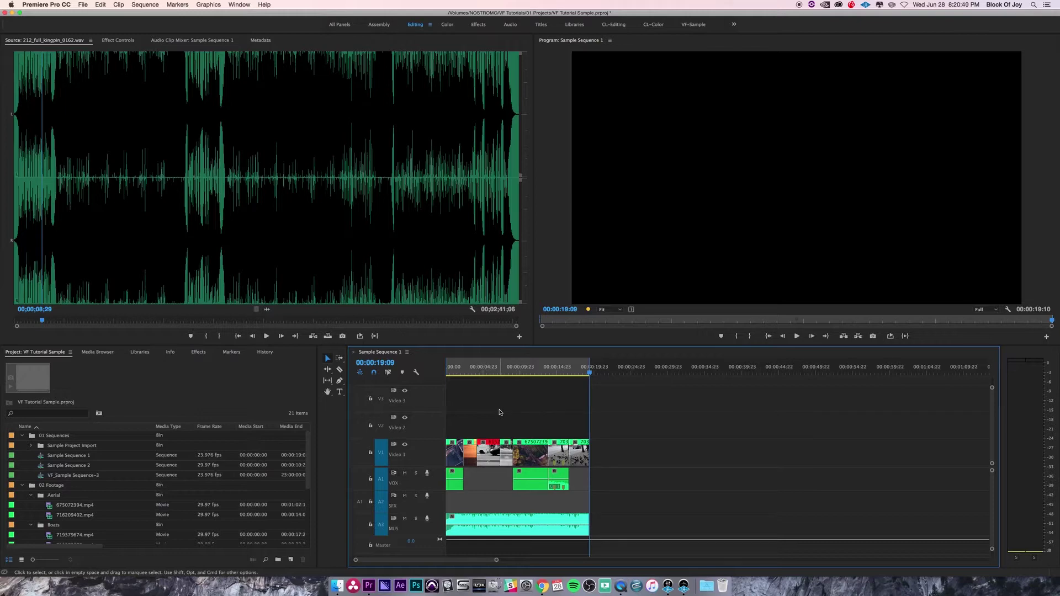
{"action": "key", "text": "super+m"}
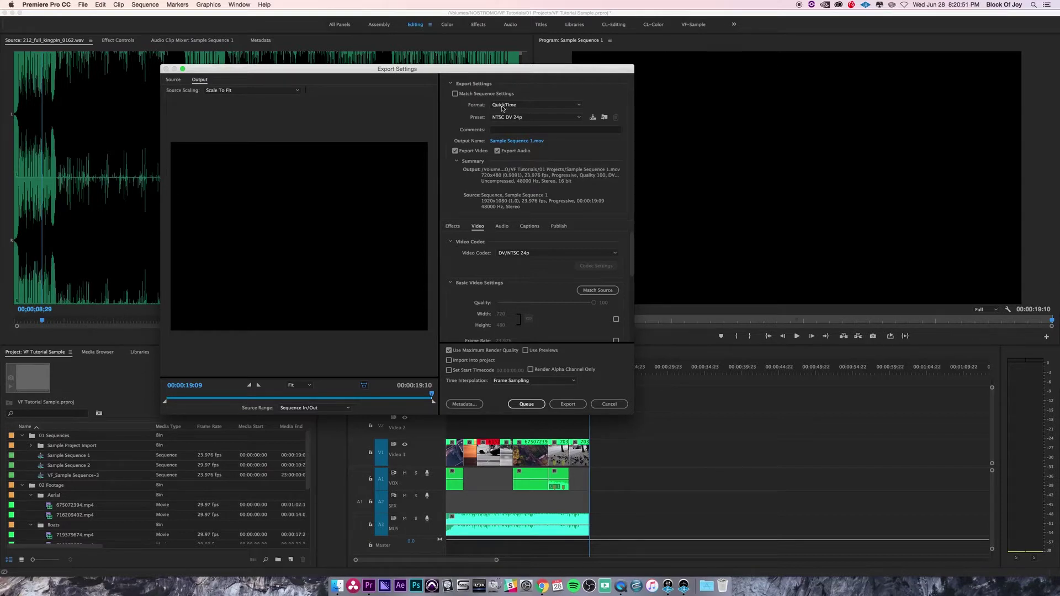
Change the export format from QuickTime to H.264.
{"action": "left_click", "coordinate": [519, 105]}
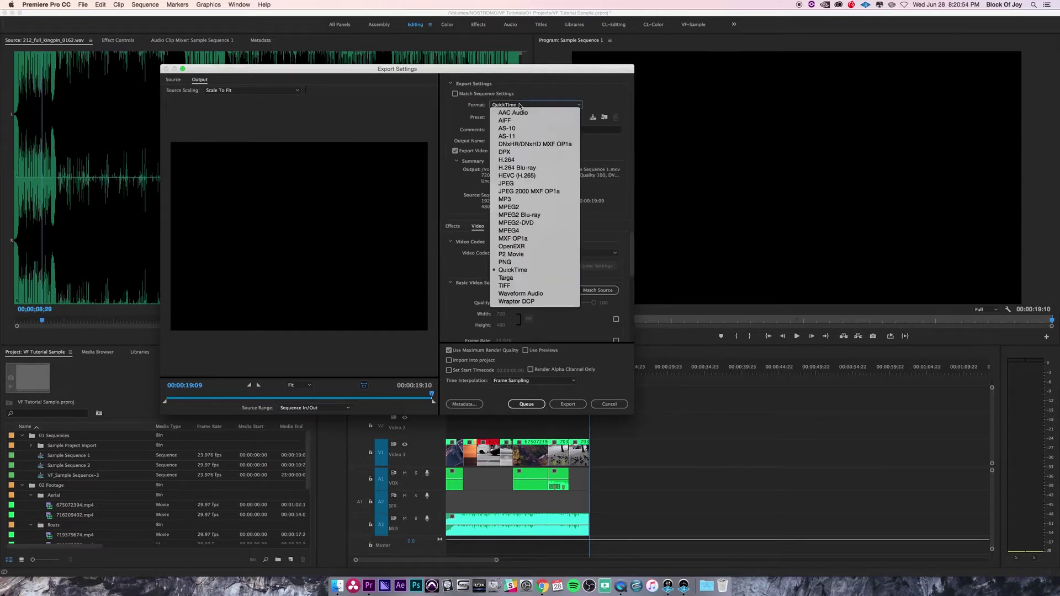
{"action": "left_click", "coordinate": [512, 162]}
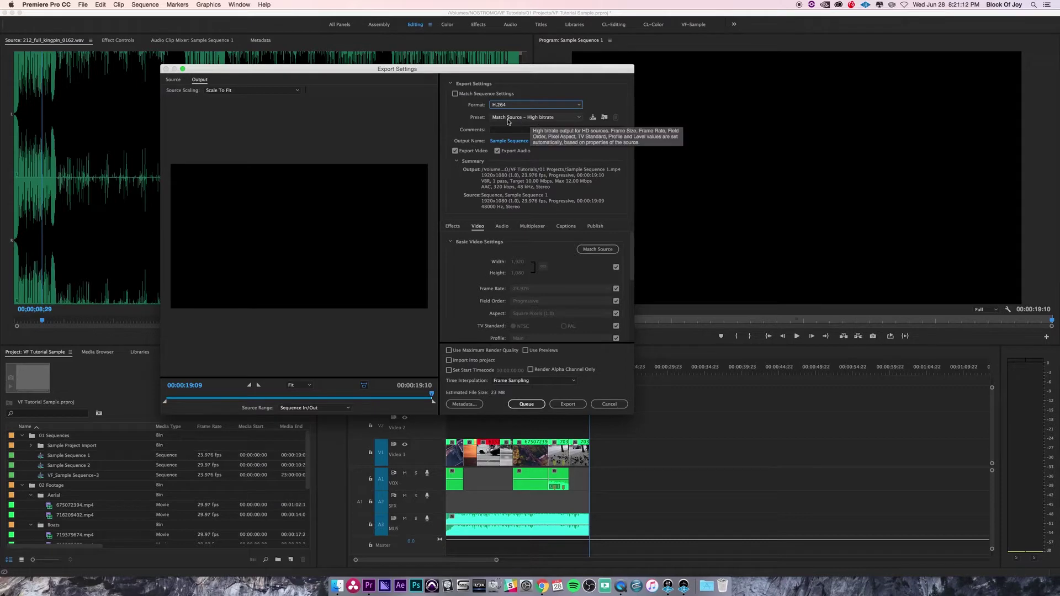
Choose the YouTube 1080p HD preset (1920x1080, 23.976 fps, 16 Mbps VBR).
{"action": "left_click", "coordinate": [525, 118]}
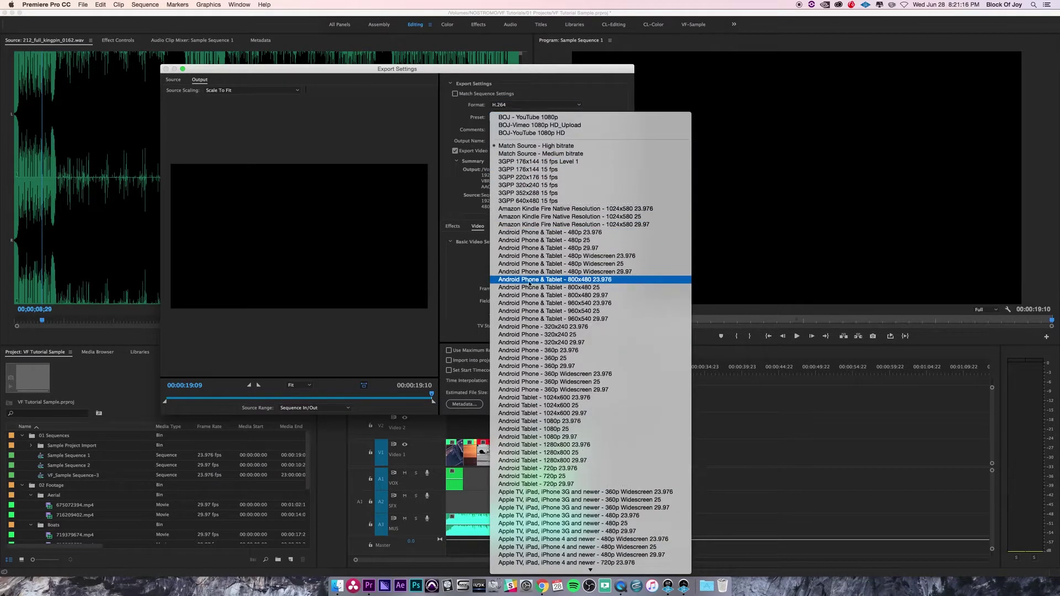
{"action": "scroll", "coordinate": [529, 279], "scroll_direction": "down", "scroll_amount": 3}
{"action": "scroll", "coordinate": [529, 284], "scroll_direction": "down", "scroll_amount": 10}
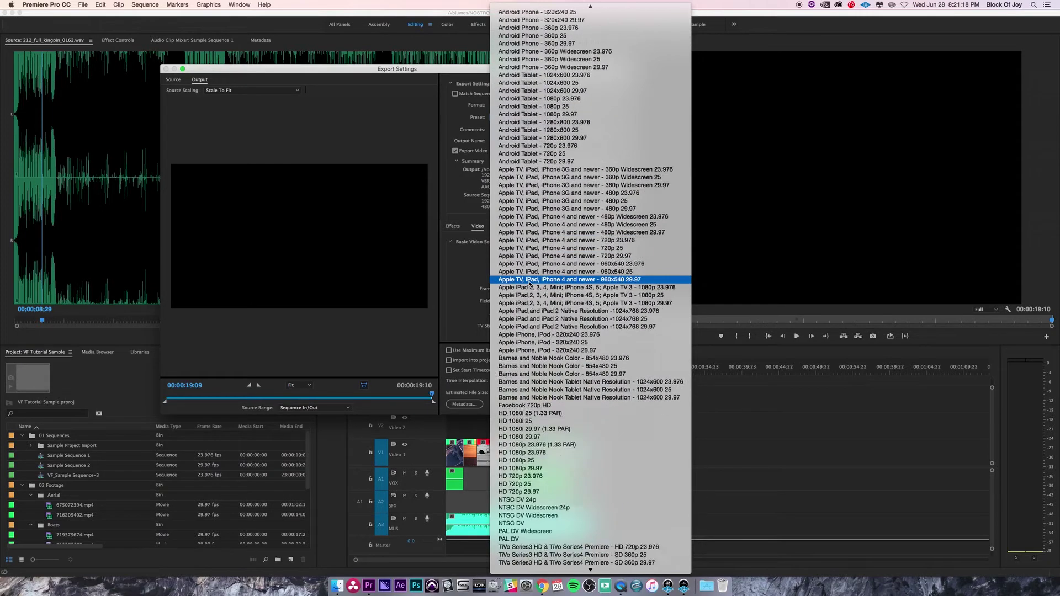
{"action": "scroll", "coordinate": [529, 283], "scroll_direction": "up", "scroll_amount": 1}
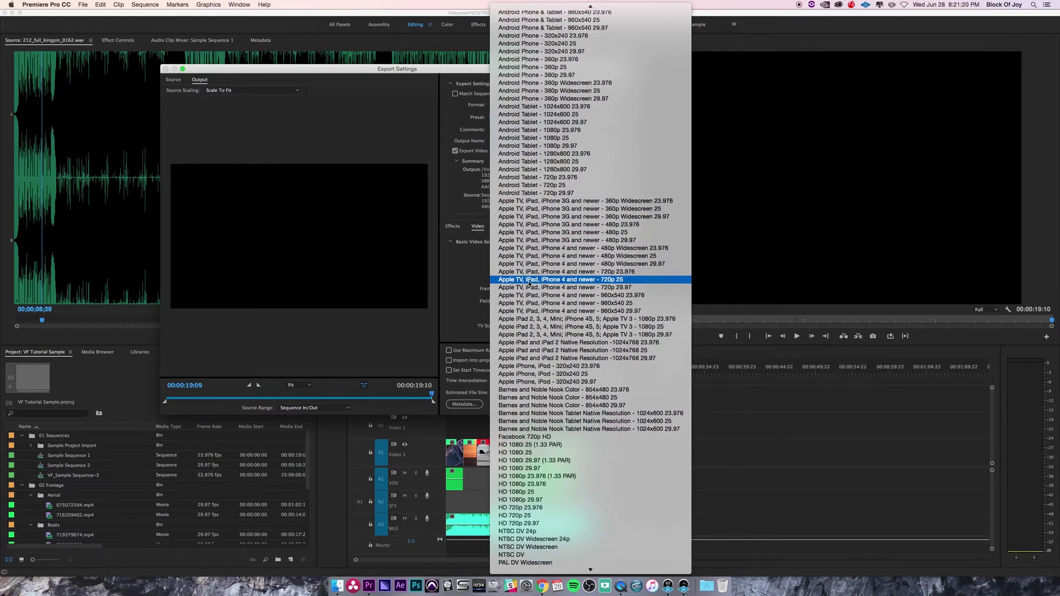
{"action": "scroll", "coordinate": [529, 283], "scroll_direction": "down", "scroll_amount": 5}
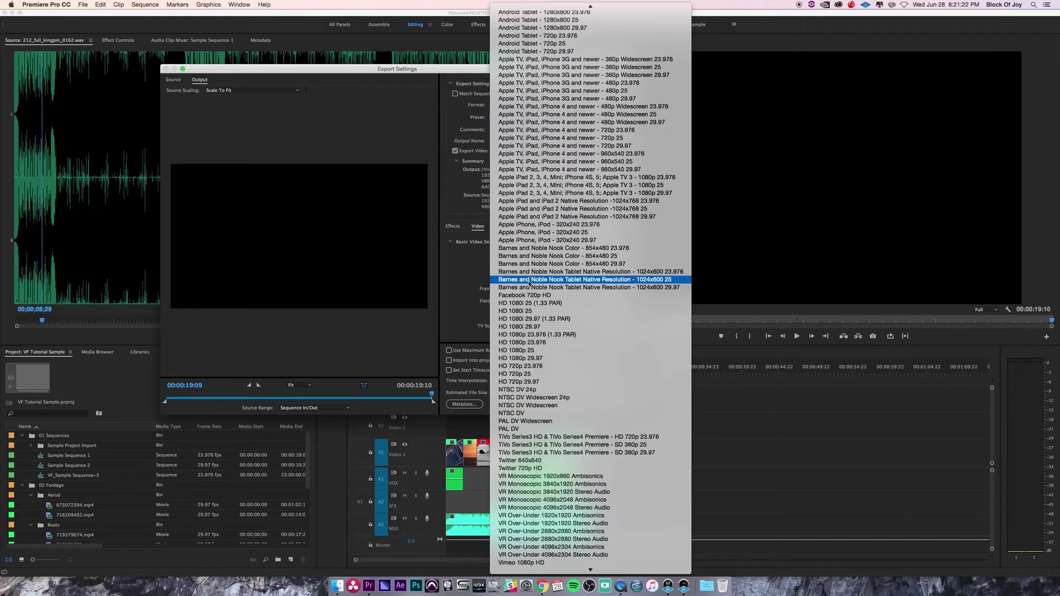
{"action": "scroll", "coordinate": [530, 283], "scroll_direction": "down", "scroll_amount": 2}
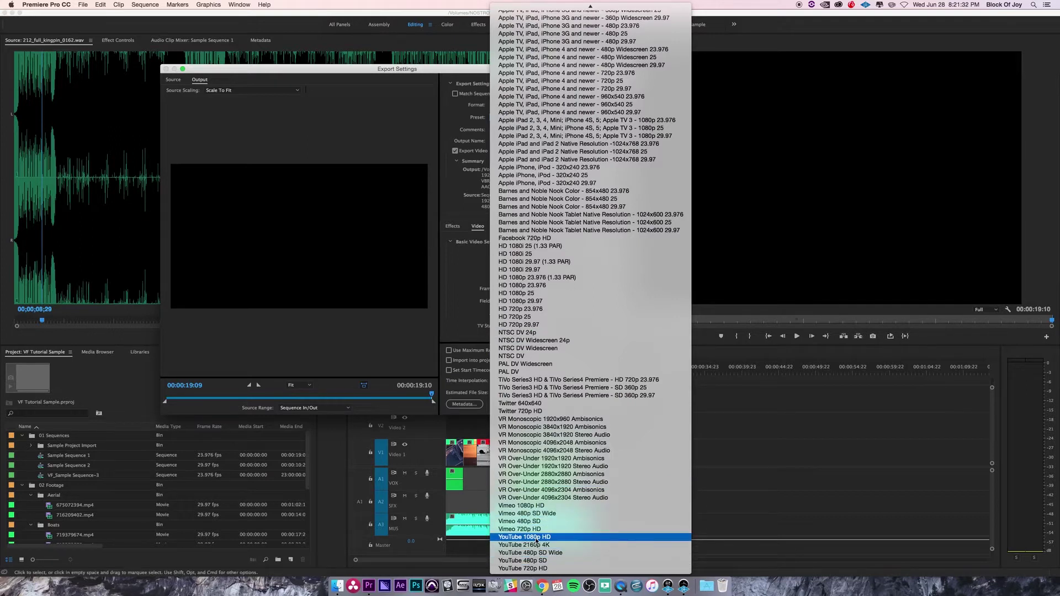
{"action": "left_click", "coordinate": [524, 537]}
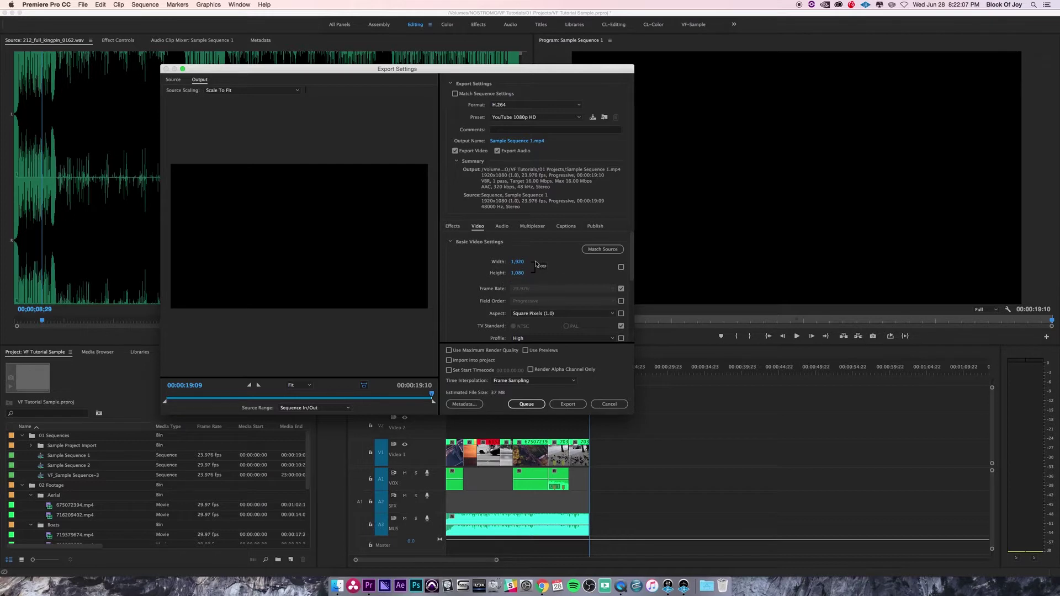
Apply Match Source, unlock size, frame rate, field order and pixel aspect, and set field order to Progressive.
{"action": "left_click", "coordinate": [601, 253]}
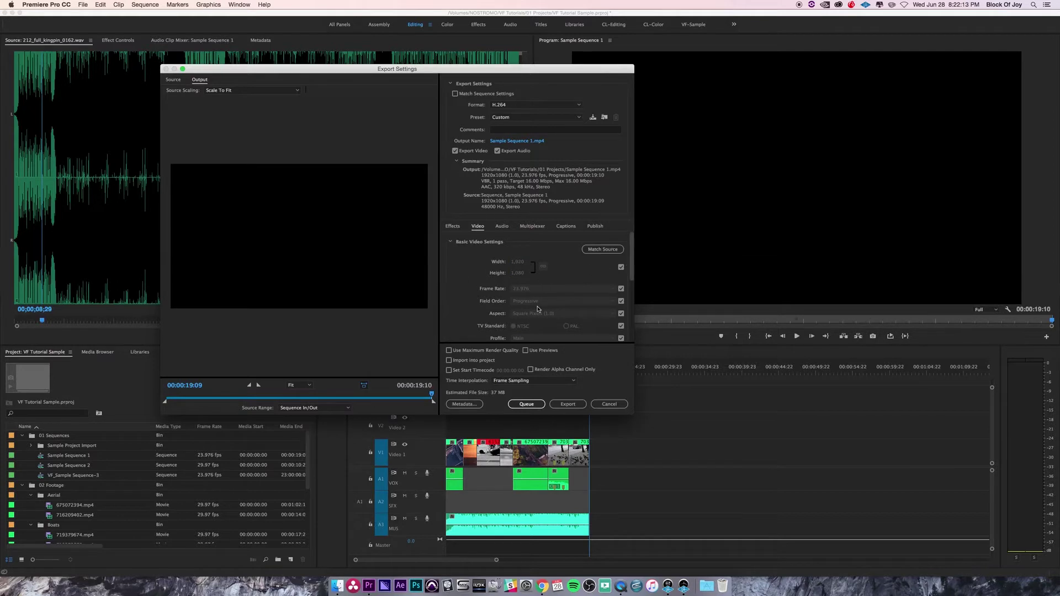
{"action": "scroll", "coordinate": [540, 305], "scroll_direction": "down", "scroll_amount": 3}
{"action": "scroll", "coordinate": [542, 302], "scroll_direction": "up", "scroll_amount": 3}
{"action": "left_click", "coordinate": [621, 267]}
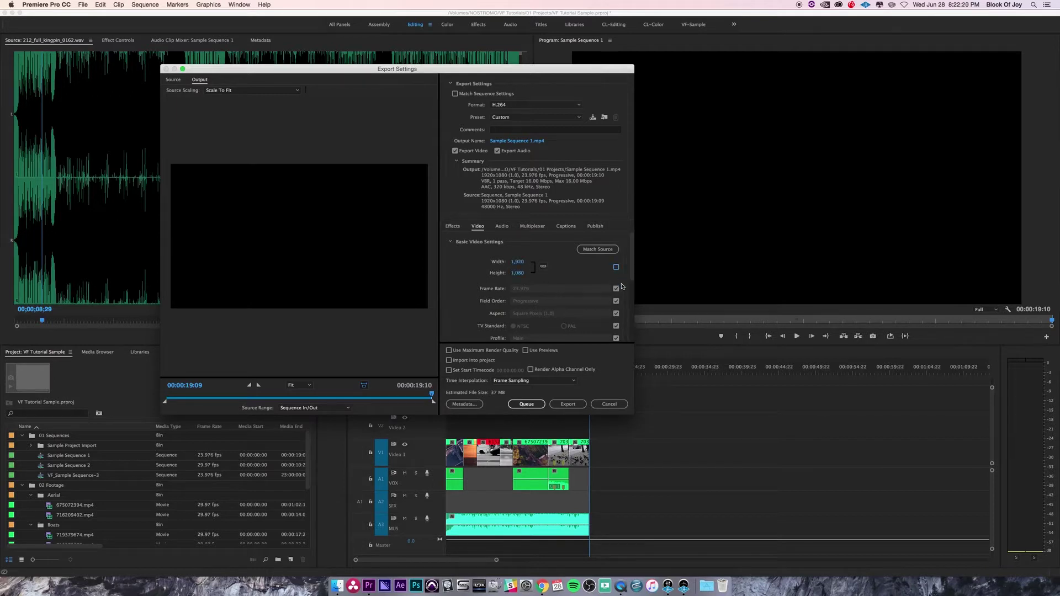
{"action": "left_click", "coordinate": [617, 289]}
{"action": "left_click", "coordinate": [616, 301]}
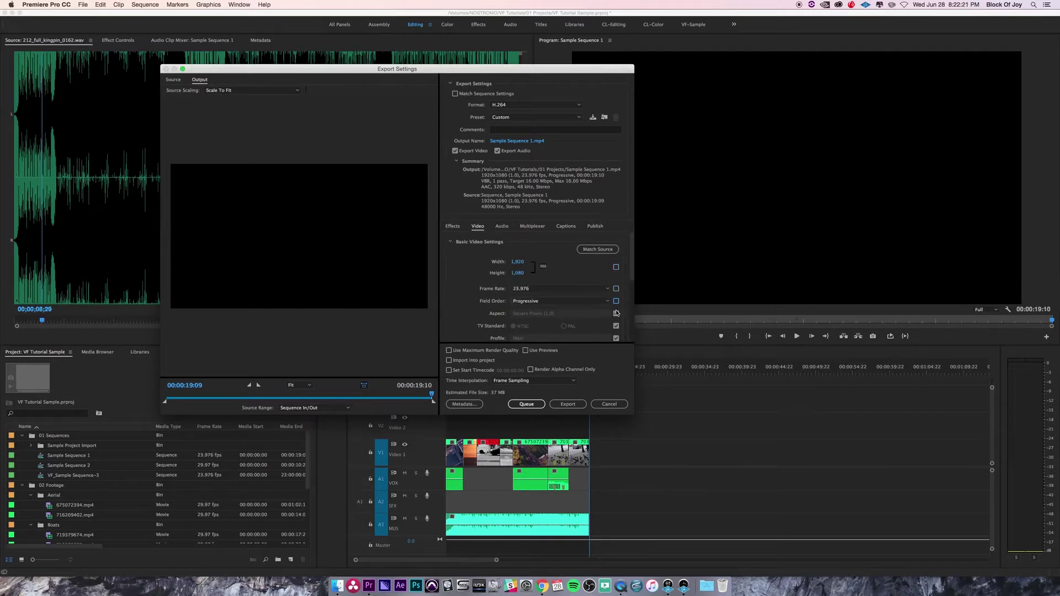
{"action": "left_click", "coordinate": [616, 314]}
{"action": "left_click", "coordinate": [573, 301]}
{"action": "left_click", "coordinate": [573, 313]}
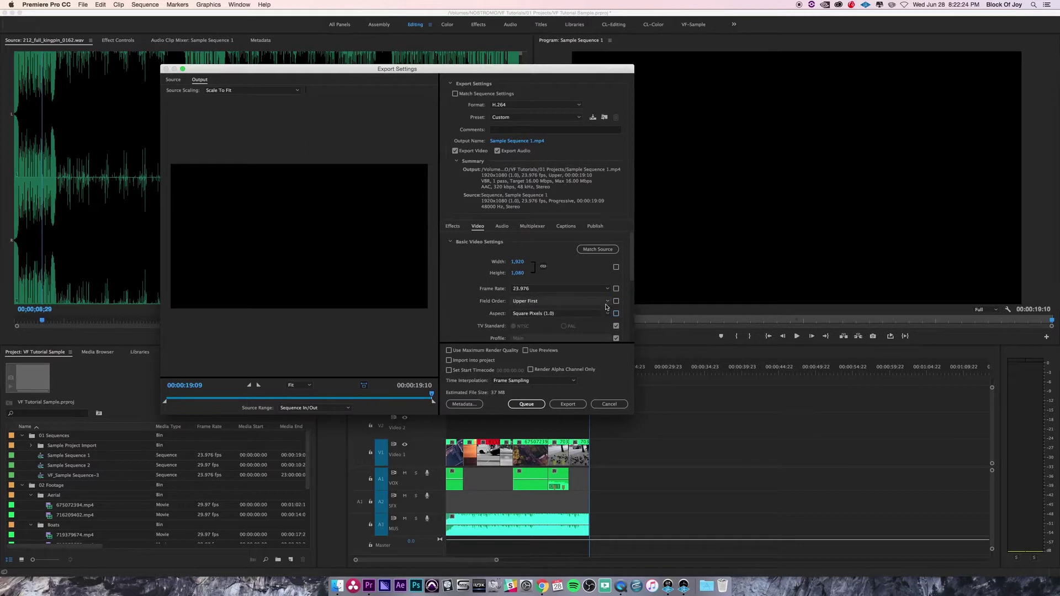
{"action": "left_click", "coordinate": [573, 301]}
{"action": "left_click", "coordinate": [541, 309]}
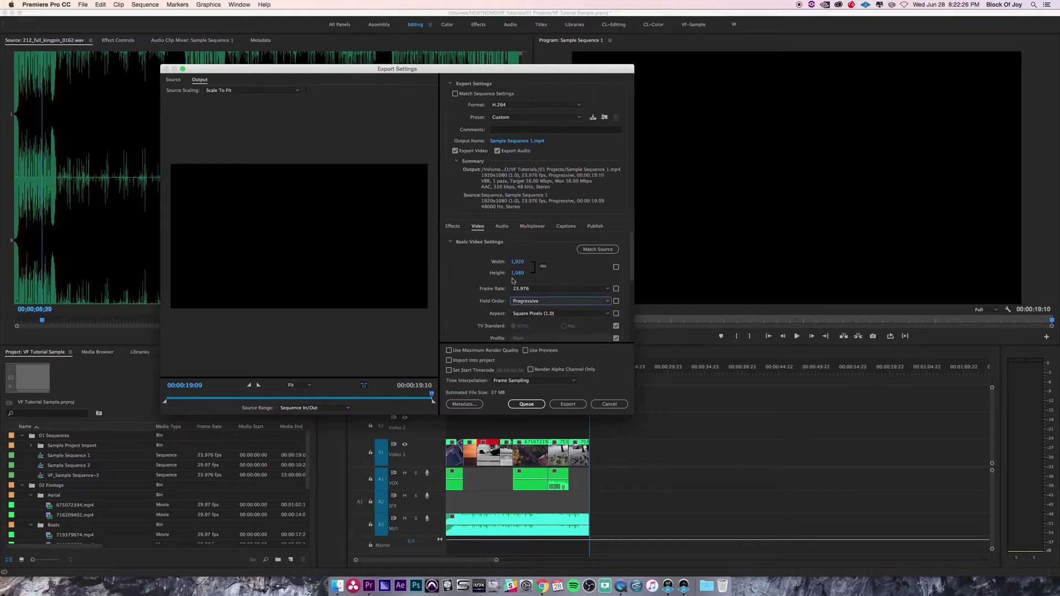
Unlock the profile, TV standard and level settings, then apply Match Source again.
{"action": "scroll", "coordinate": [629, 283], "scroll_direction": "down", "scroll_amount": 3}
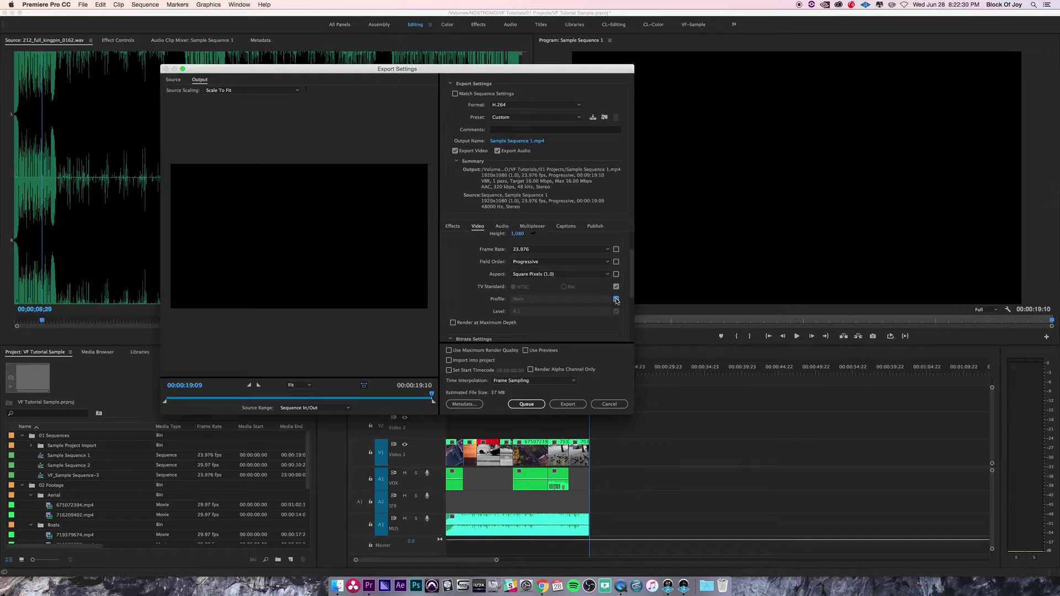
{"action": "left_click", "coordinate": [616, 298]}
{"action": "left_click", "coordinate": [617, 286]}
{"action": "left_click", "coordinate": [617, 311]}
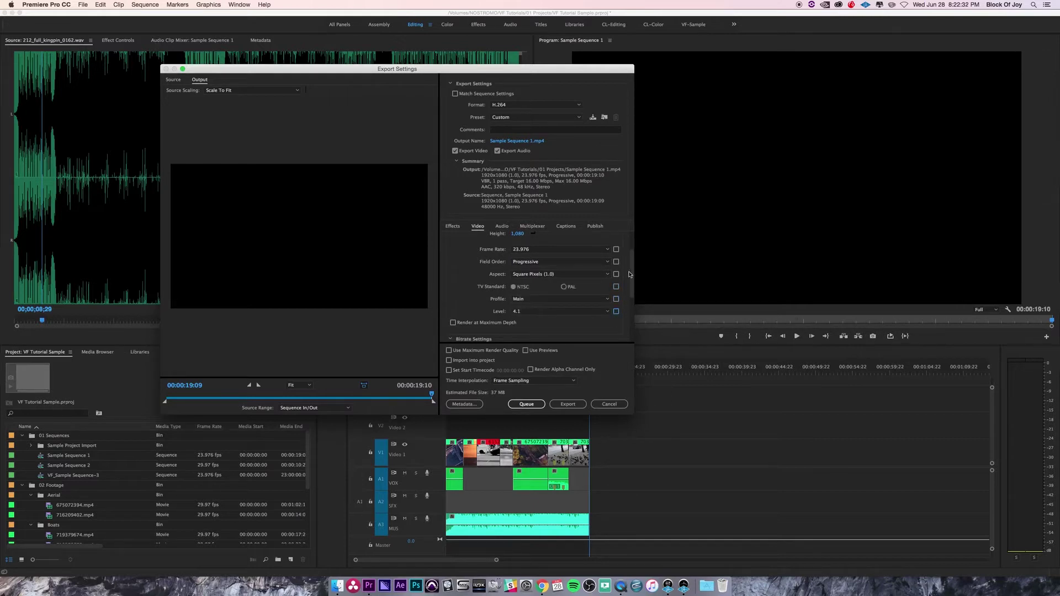
{"action": "scroll", "coordinate": [629, 275], "scroll_direction": "up", "scroll_amount": 1}
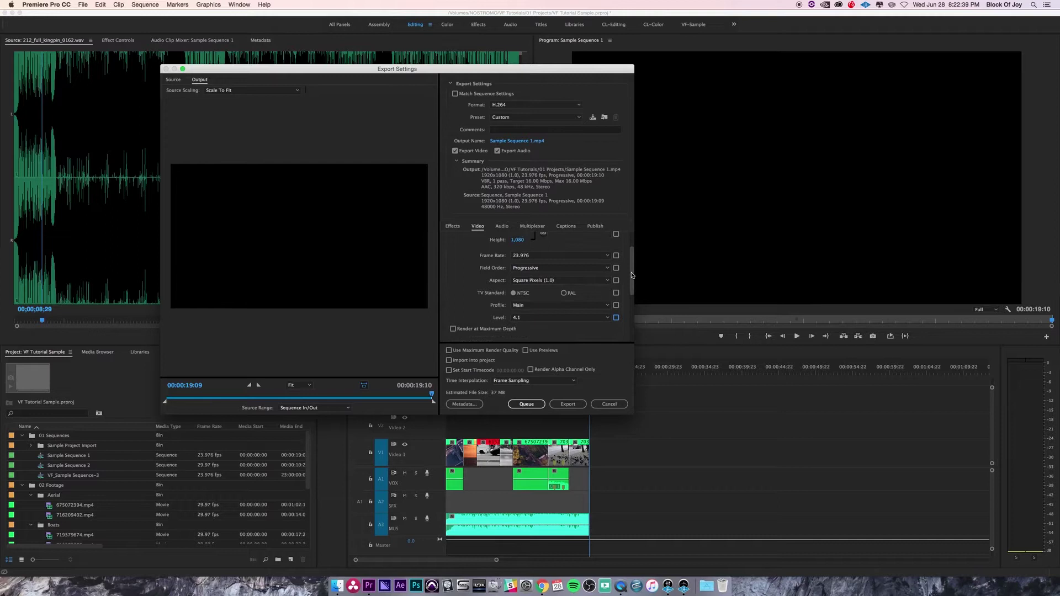
{"action": "scroll", "coordinate": [632, 275], "scroll_direction": "up", "scroll_amount": 1}
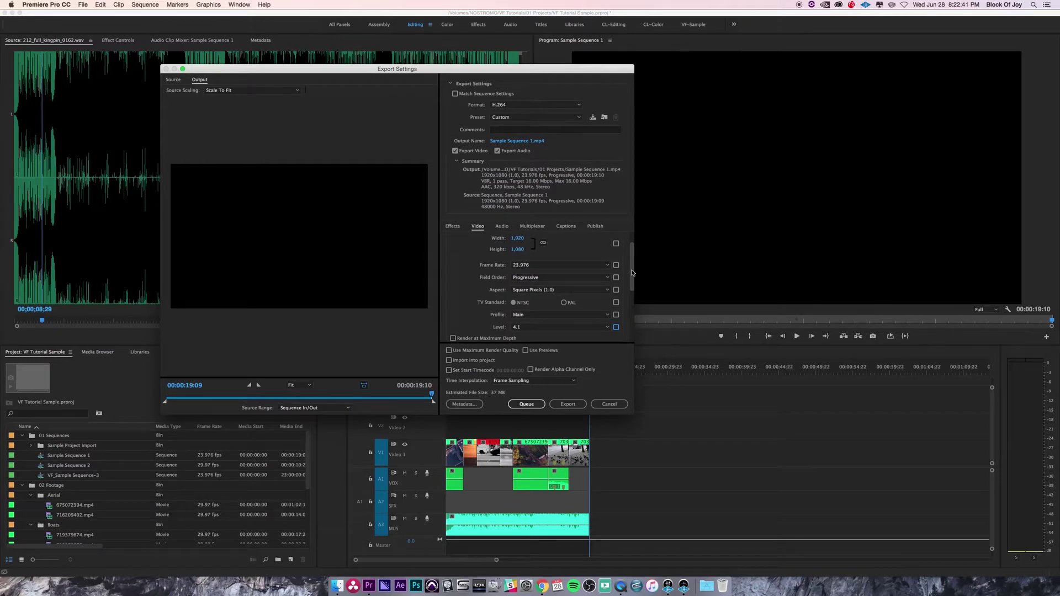
{"action": "left_click_drag", "start_coordinate": [633, 272], "coordinate": [630, 263]}
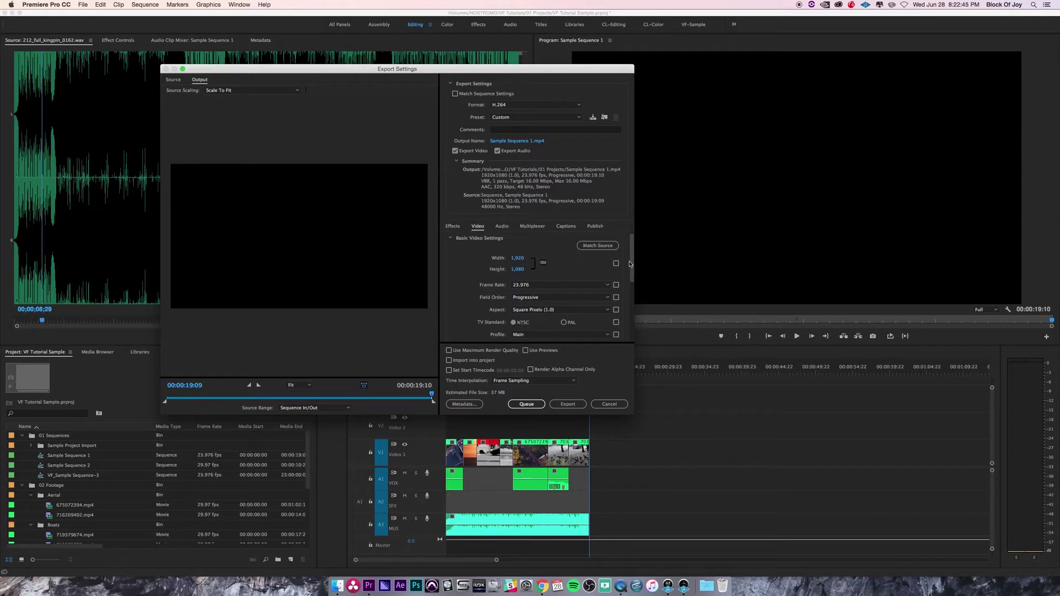
{"action": "left_click", "coordinate": [597, 247]}
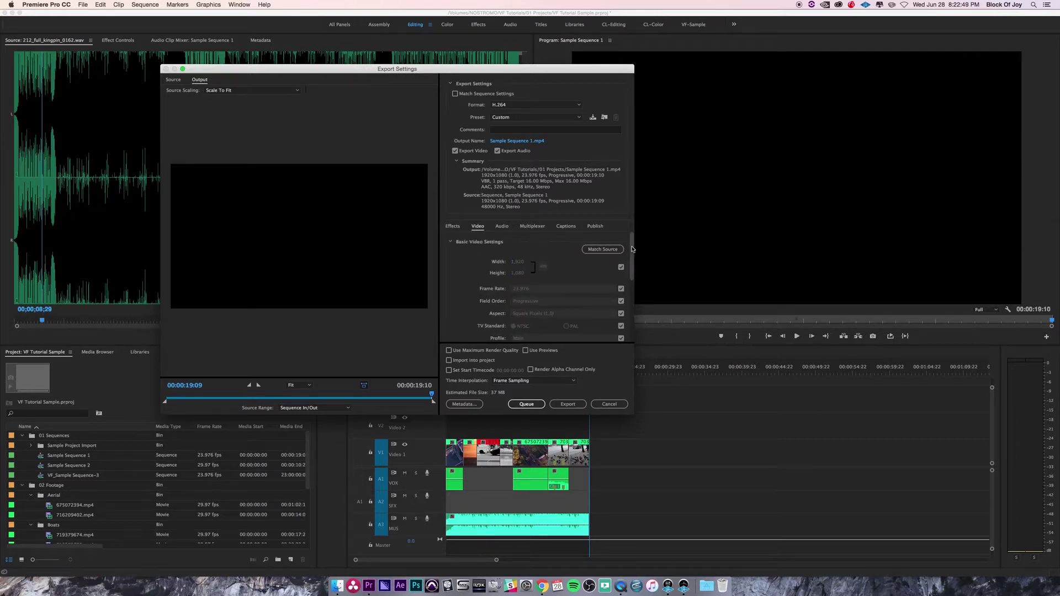
{"action": "scroll", "coordinate": [628, 278], "scroll_direction": "down", "scroll_amount": 3}
{"action": "scroll", "coordinate": [628, 278], "scroll_direction": "down", "scroll_amount": 3}
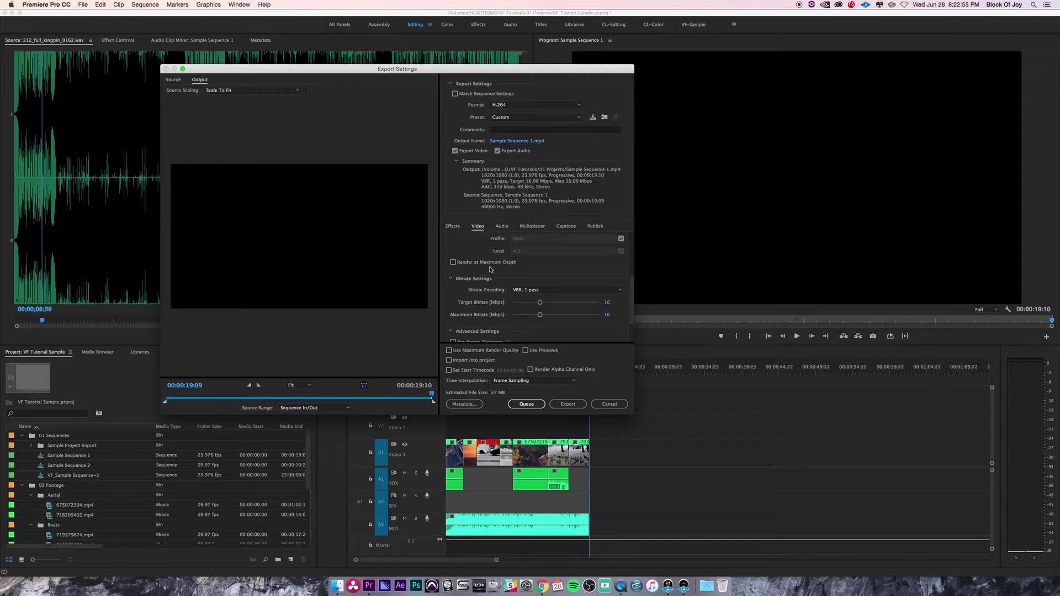
{"action": "mouse_move", "coordinate": [494, 266]}
{"action": "mouse_move", "coordinate": [456, 266]}
{"action": "left_click_drag", "start_coordinate": [633, 284], "coordinate": [633, 295]}
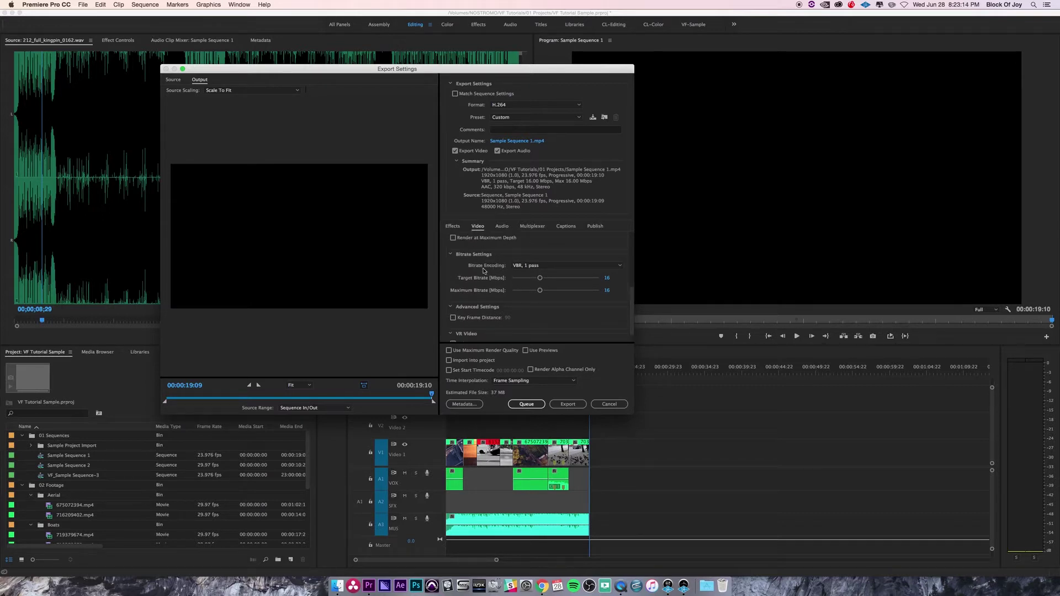
{"action": "left_click", "coordinate": [534, 267]}
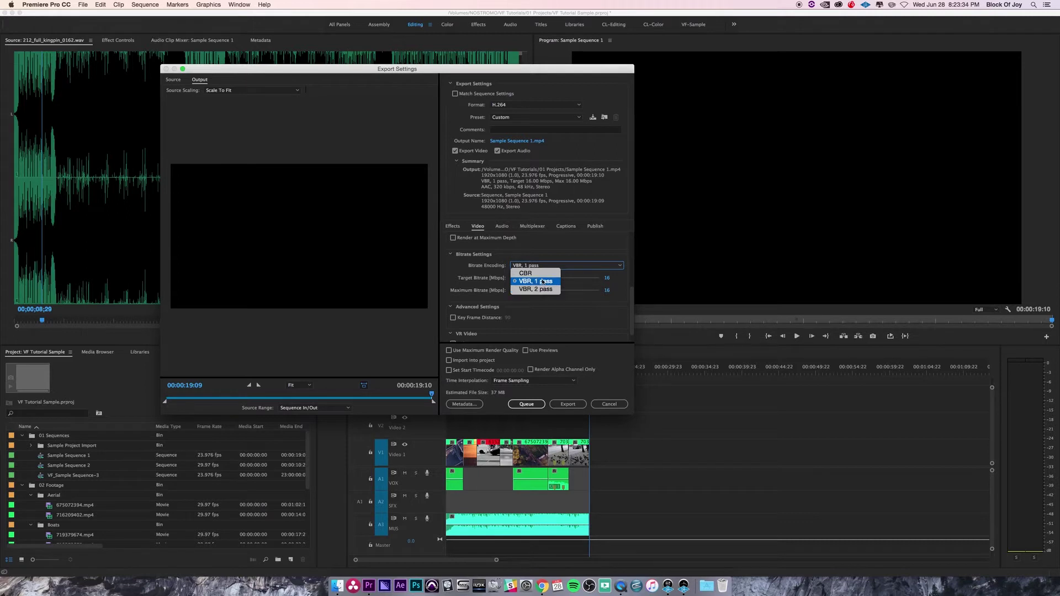
{"action": "left_click", "coordinate": [588, 241]}
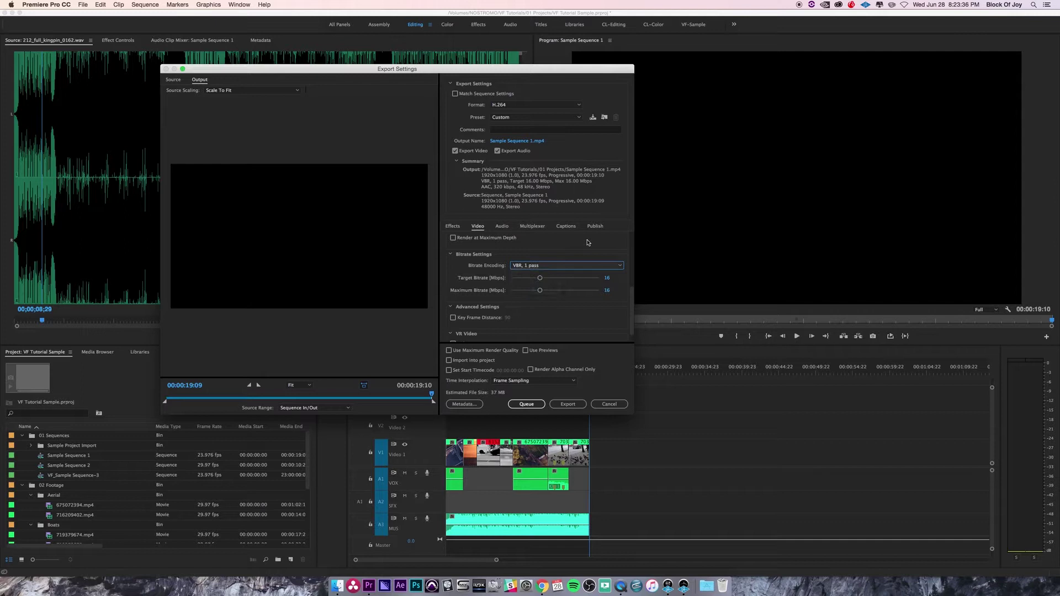
{"action": "left_click", "coordinate": [607, 278]}
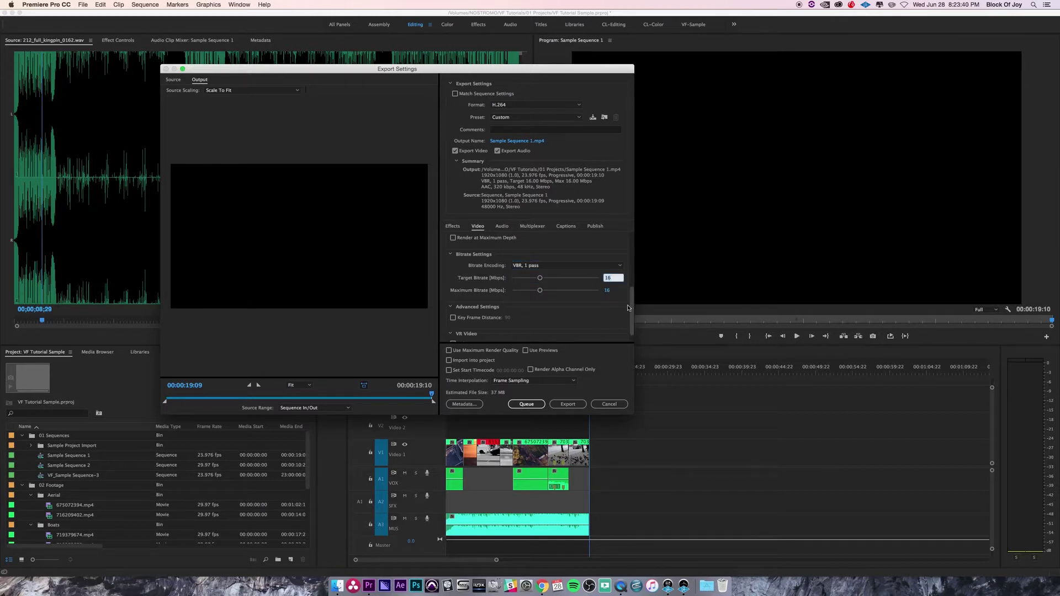
{"action": "type", "text": "8"}
{"action": "key", "text": "Tab"}
{"action": "type", "text": "8"}
{"action": "key", "text": "Tab"}
{"action": "scroll", "coordinate": [553, 302], "scroll_direction": "down", "scroll_amount": 1}
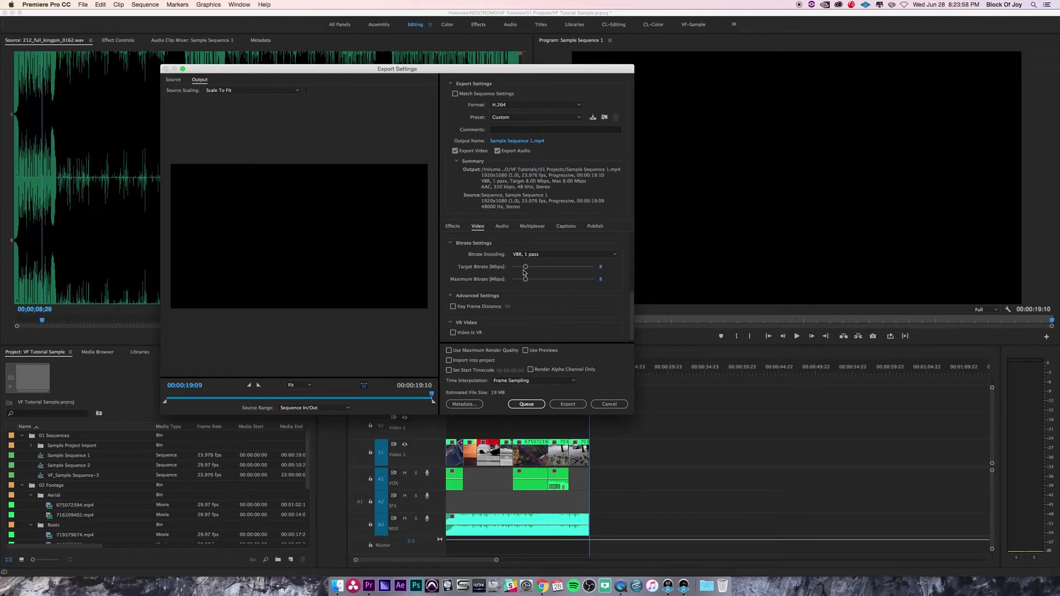
{"action": "left_click", "coordinate": [600, 267]}
{"action": "type", "text": "16"}
{"action": "key", "text": "Return"}
Enable Key Frame Distance and set it to 24 frames.
{"action": "left_click", "coordinate": [453, 307]}
{"action": "left_click", "coordinate": [509, 307]}
{"action": "type", "text": "24"}
{"action": "key", "text": "Return"}
Turn on Use Maximum Render Quality, giving an estimated file size of 37 MB.
{"action": "scroll", "coordinate": [546, 317], "scroll_direction": "down", "scroll_amount": 1}
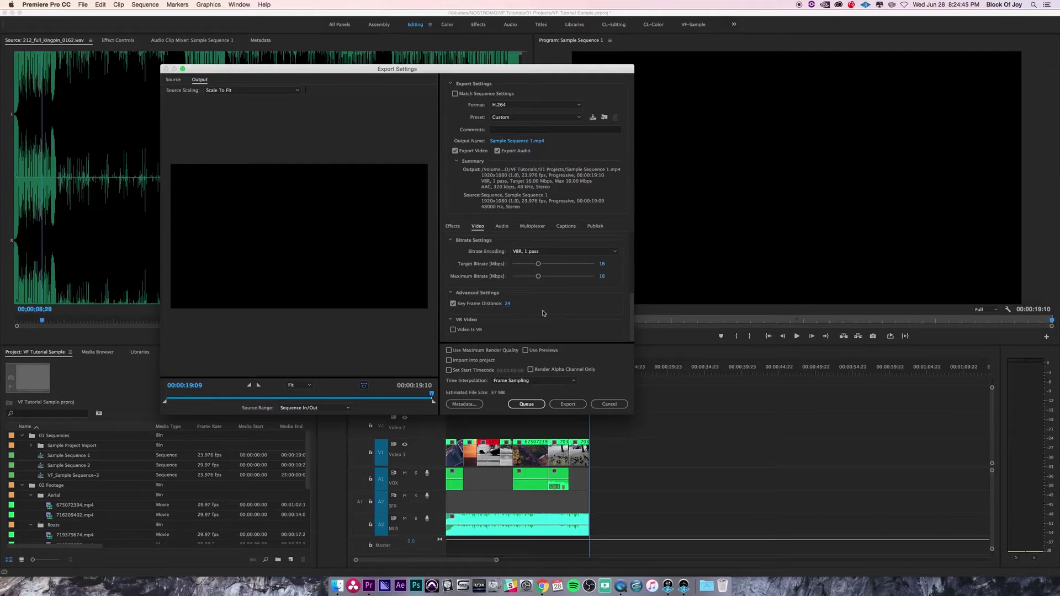
{"action": "scroll", "coordinate": [508, 313], "scroll_direction": "up", "scroll_amount": 5}
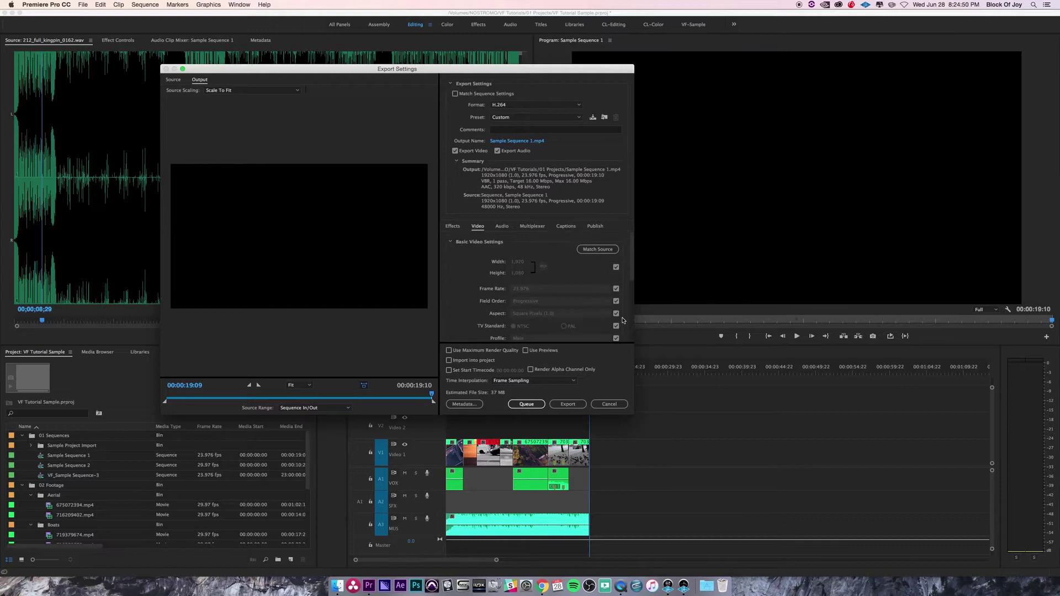
{"action": "scroll", "coordinate": [568, 302], "scroll_direction": "down", "scroll_amount": 5}
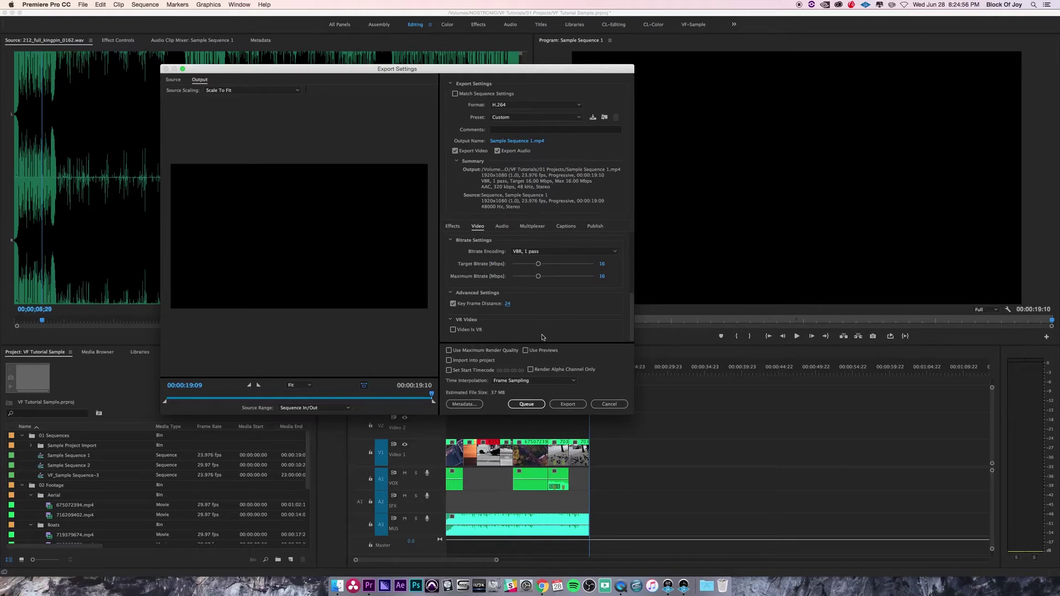
{"action": "left_click", "coordinate": [449, 352]}
{"action": "scroll", "coordinate": [470, 304], "scroll_direction": "up", "scroll_amount": 10}
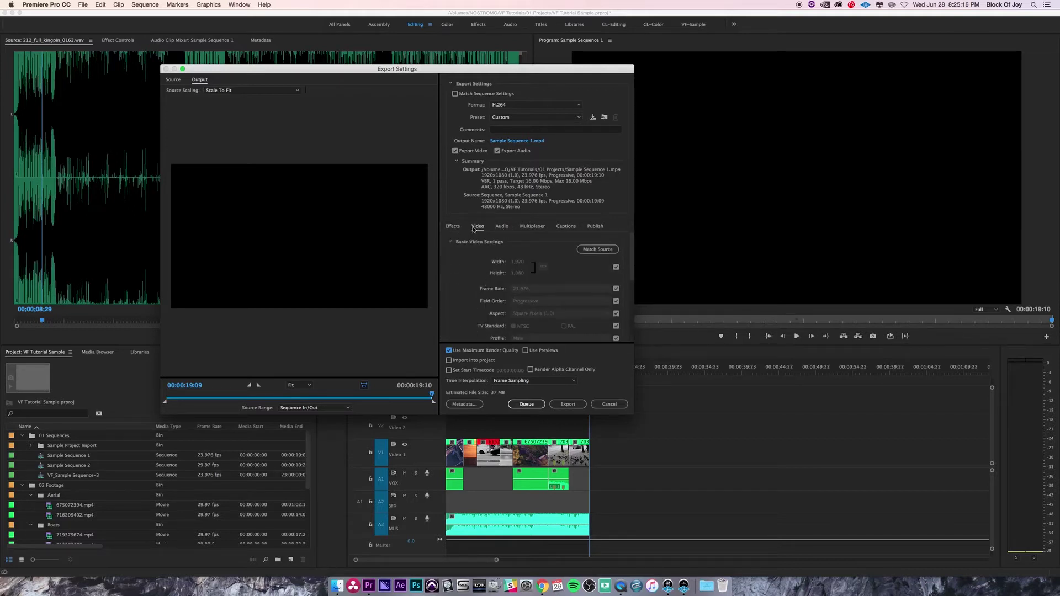
On the Effects tab, try Lumetri Look/LUT, leave the LUT at None and switch it off.
{"action": "left_click", "coordinate": [453, 227]}
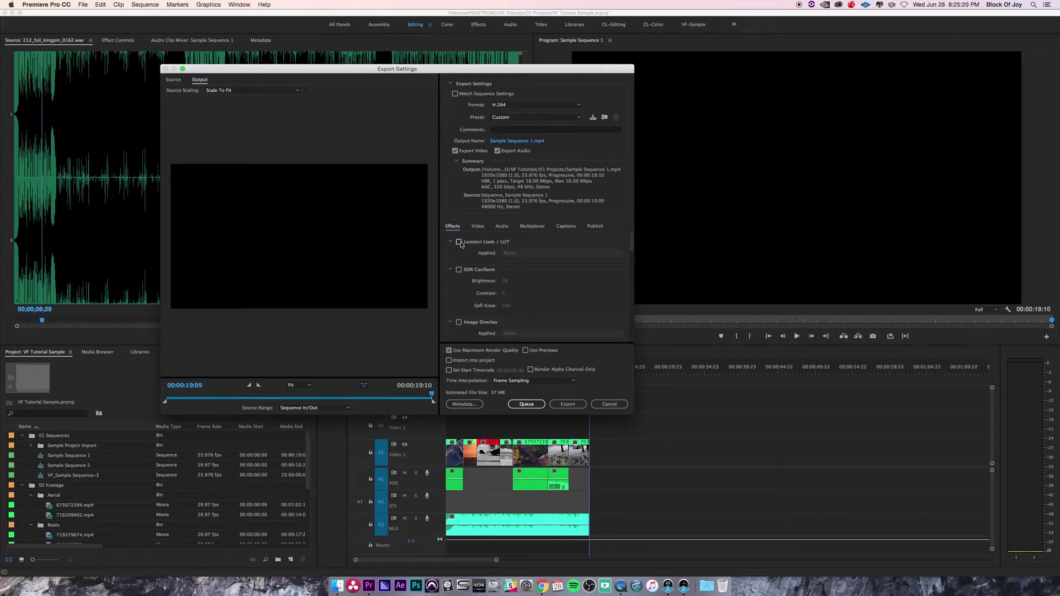
{"action": "left_click", "coordinate": [459, 241]}
{"action": "left_click", "coordinate": [540, 253]}
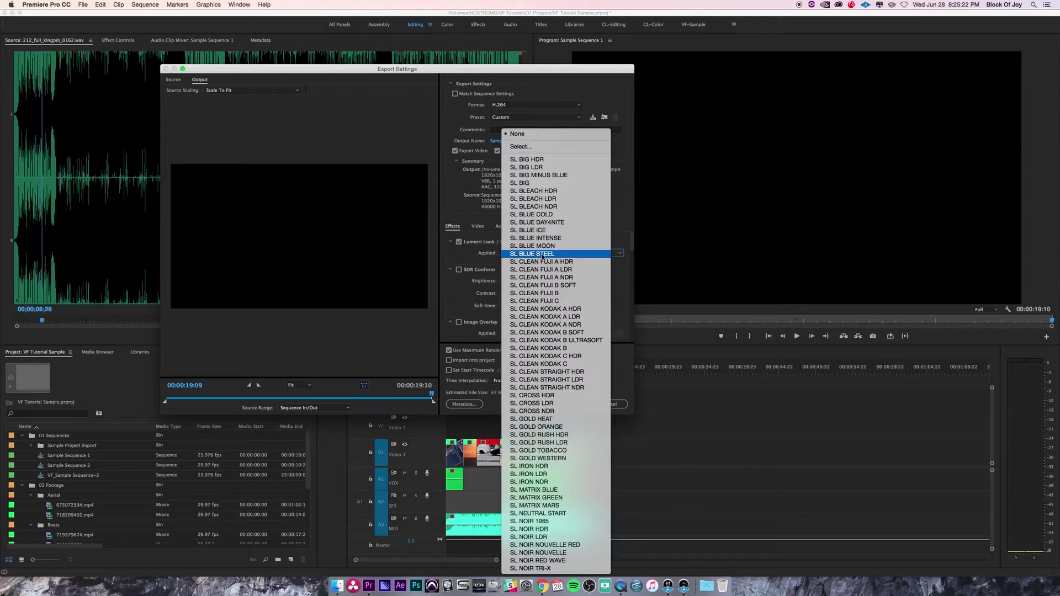
{"action": "left_click", "coordinate": [519, 134]}
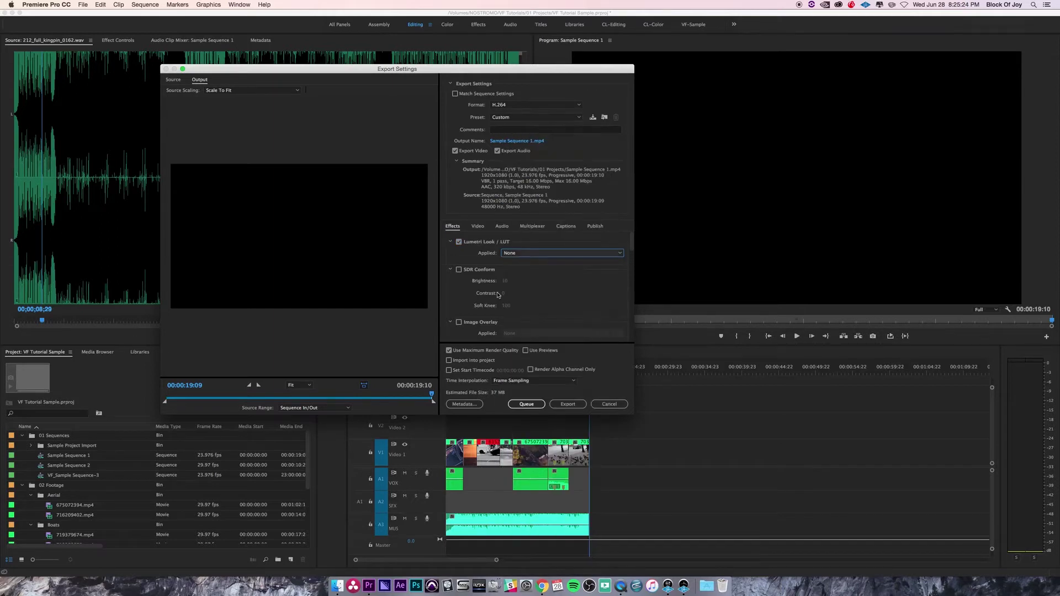
{"action": "left_click", "coordinate": [459, 242]}
Toggle SDR Conform and Name Overlay on and back off.
{"action": "left_click", "coordinate": [459, 269]}
{"action": "left_click", "coordinate": [459, 269]}
{"action": "scroll", "coordinate": [462, 296], "scroll_direction": "down", "scroll_amount": 2}
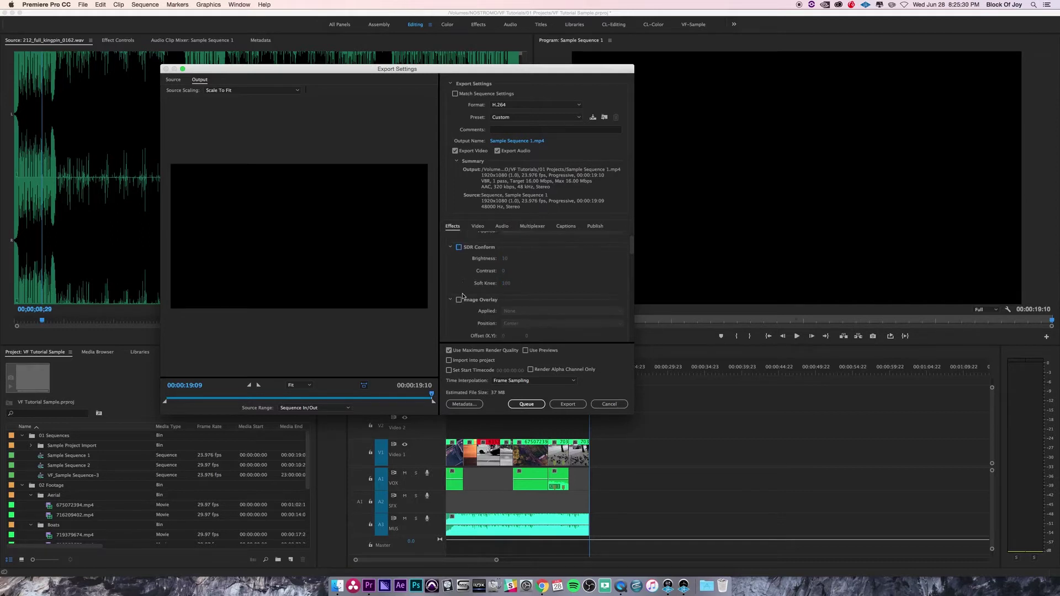
{"action": "scroll", "coordinate": [486, 311], "scroll_direction": "down", "scroll_amount": 2}
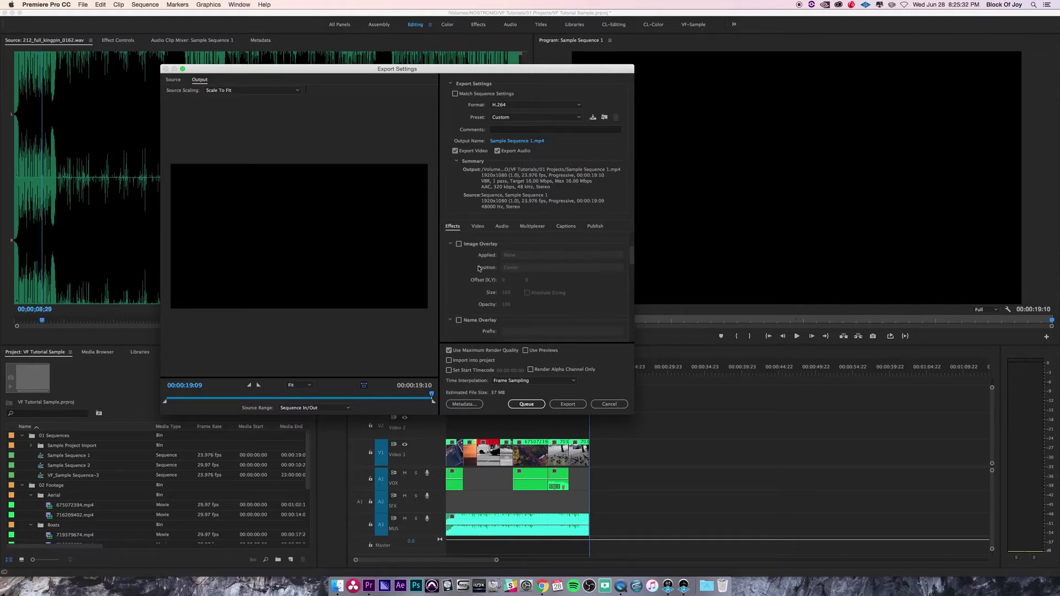
{"action": "scroll", "coordinate": [467, 270], "scroll_direction": "down", "scroll_amount": 3}
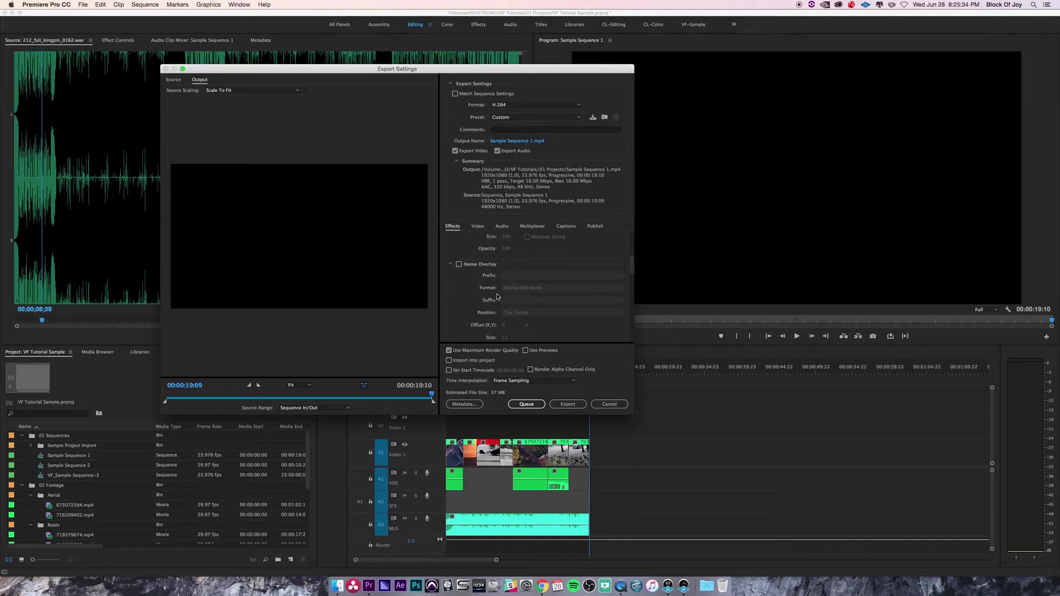
{"action": "left_click", "coordinate": [459, 264]}
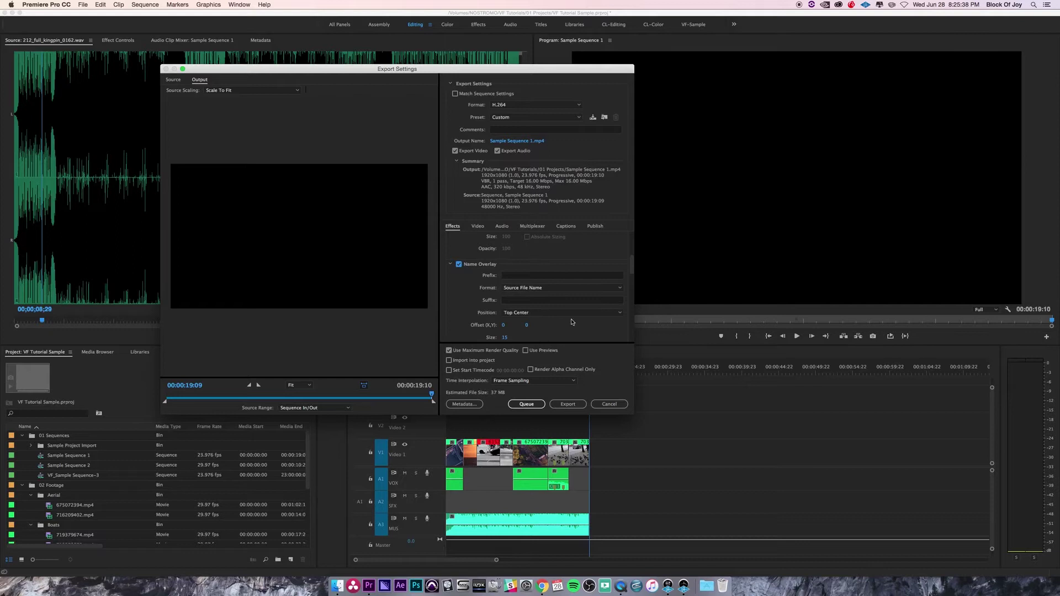
{"action": "left_click", "coordinate": [459, 264]}
Toggle Timecode Overlay on and back off, then review the Effects options again.
{"action": "scroll", "coordinate": [467, 314], "scroll_direction": "down", "scroll_amount": 4}
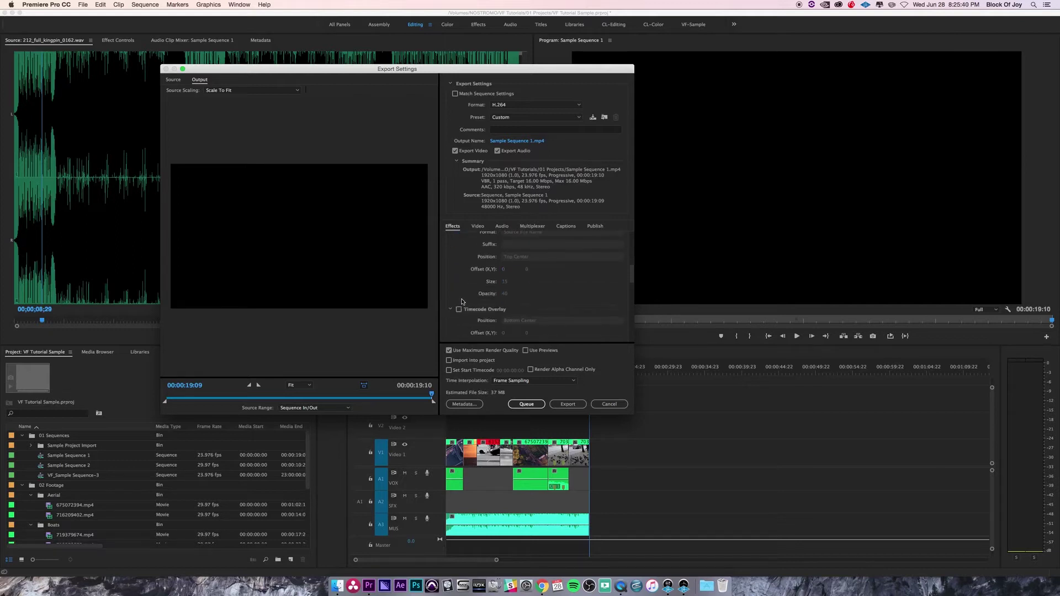
{"action": "left_click", "coordinate": [458, 287]}
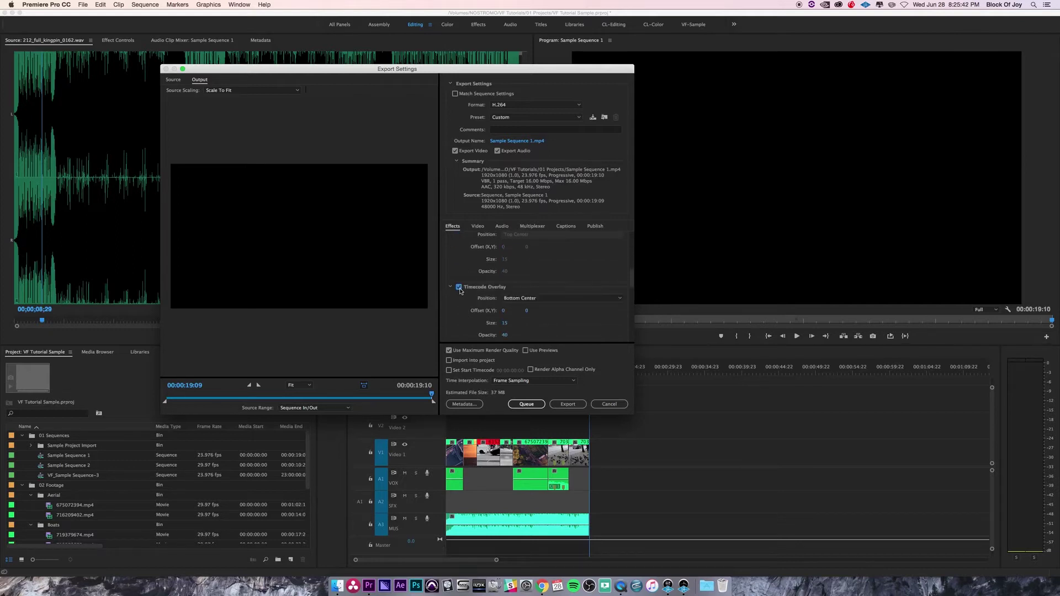
{"action": "scroll", "coordinate": [460, 290], "scroll_direction": "down", "scroll_amount": 2}
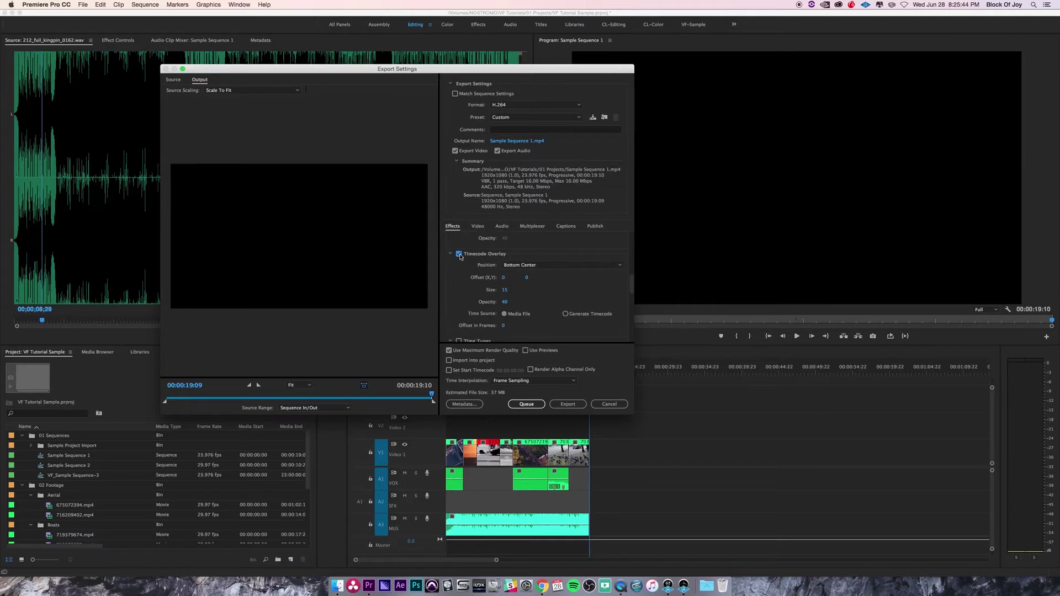
{"action": "left_click", "coordinate": [460, 255]}
{"action": "scroll", "coordinate": [462, 302], "scroll_direction": "down", "scroll_amount": 6}
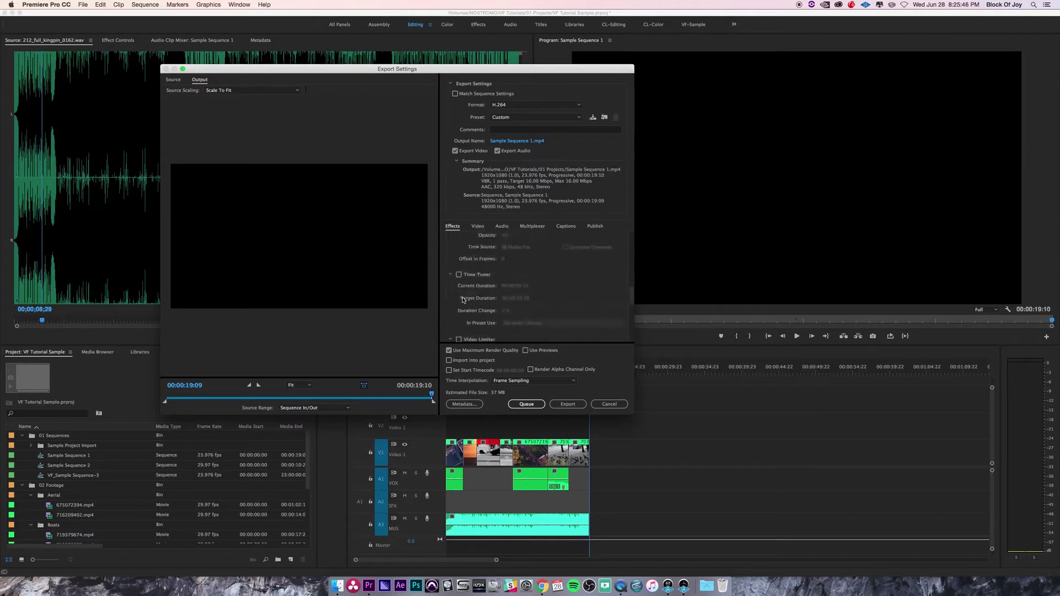
{"action": "left_click", "coordinate": [479, 231]}
{"action": "left_click", "coordinate": [453, 227]}
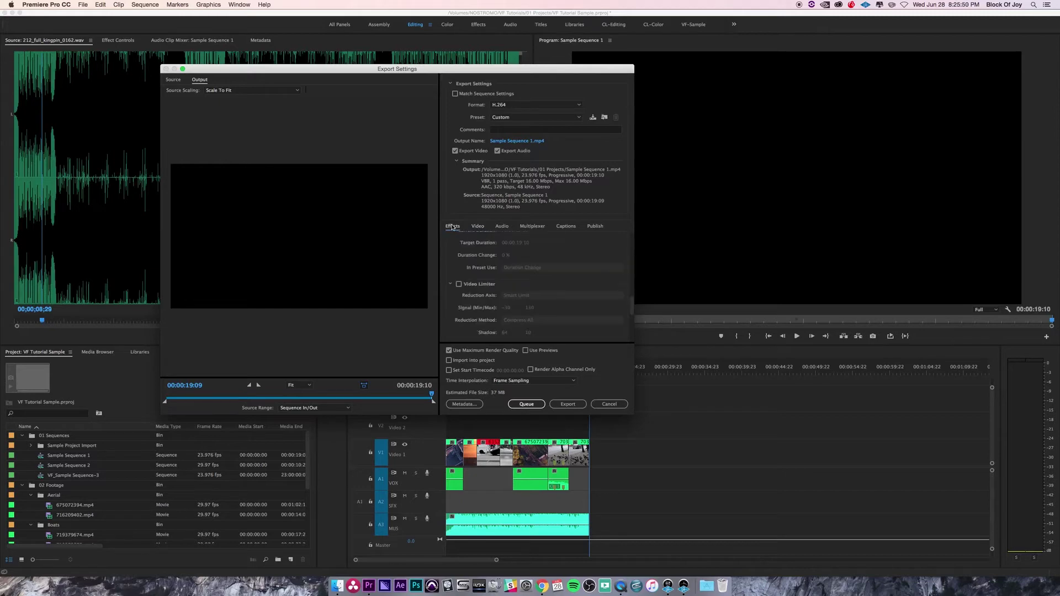
{"action": "scroll", "coordinate": [452, 267], "scroll_direction": "down", "scroll_amount": 1}
{"action": "scroll", "coordinate": [452, 266], "scroll_direction": "down", "scroll_amount": 5}
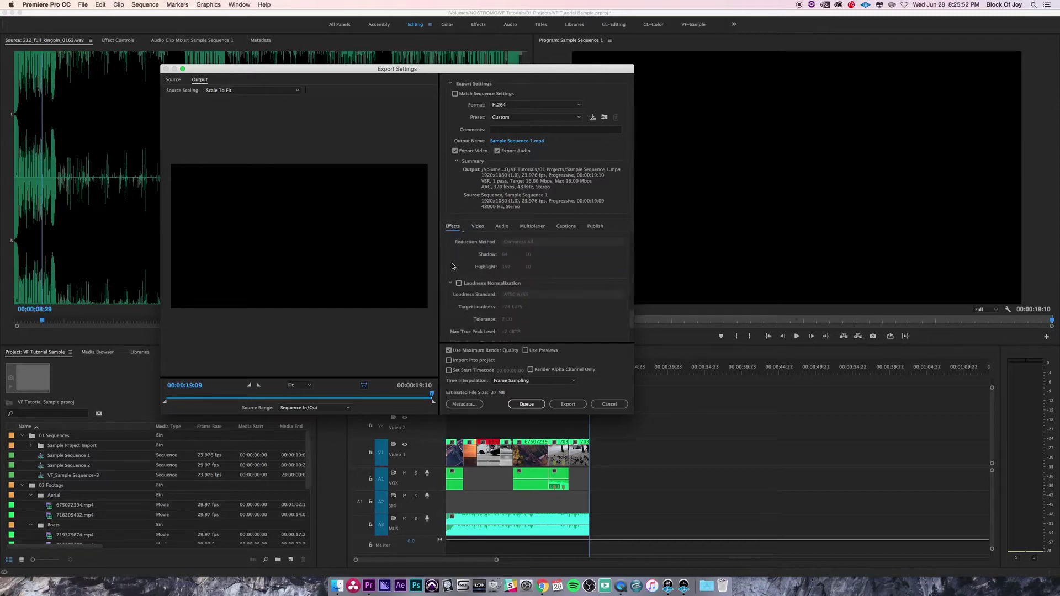
{"action": "scroll", "coordinate": [452, 265], "scroll_direction": "up", "scroll_amount": 10}
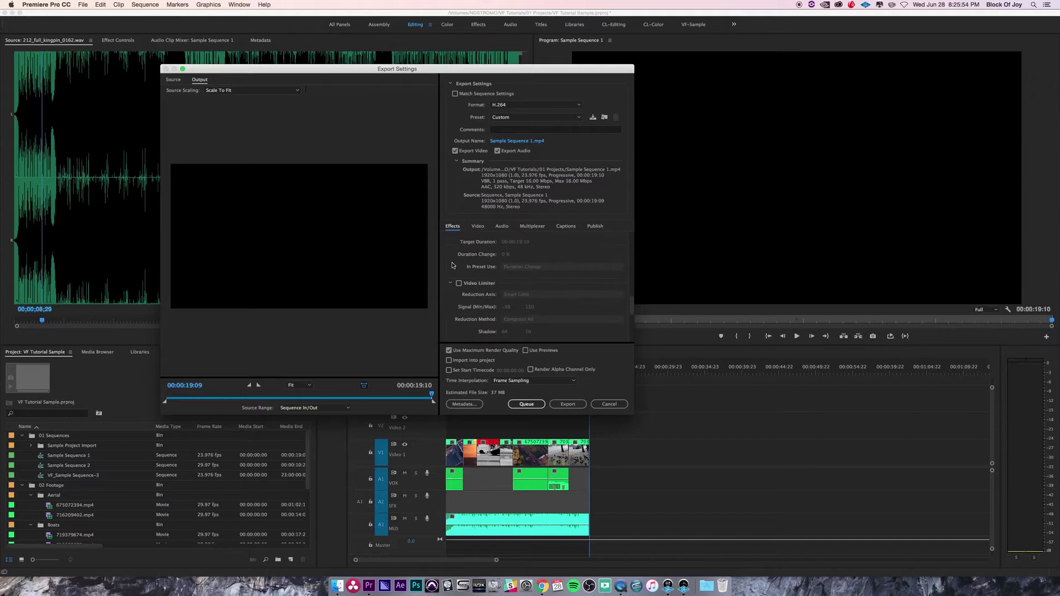
{"action": "scroll", "coordinate": [452, 265], "scroll_direction": "up", "scroll_amount": 5}
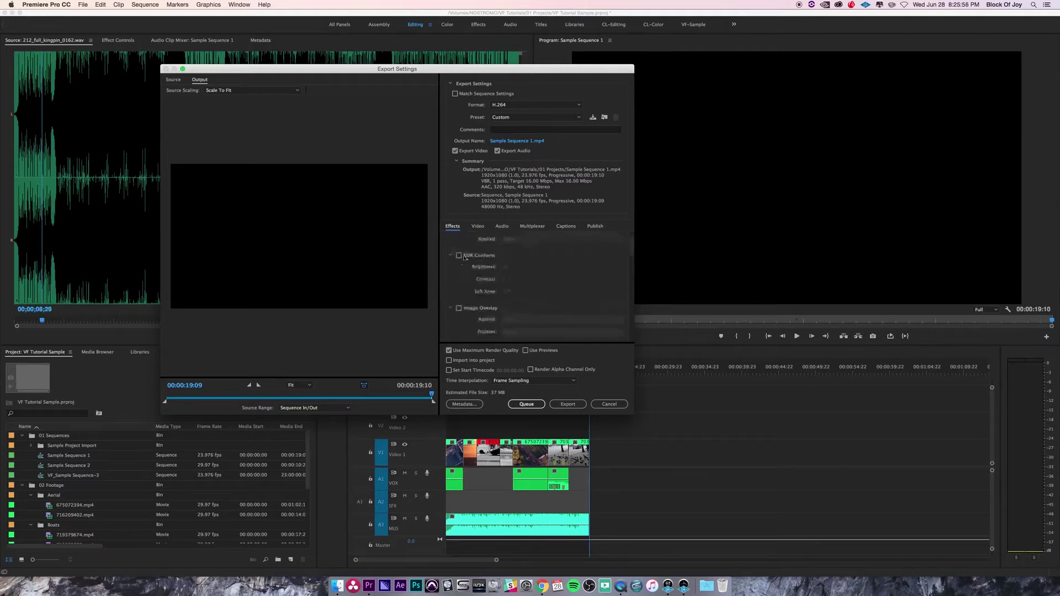
Review the audio settings: 48 kHz stereo AAC at 320 kbps.
{"action": "left_click", "coordinate": [479, 228]}
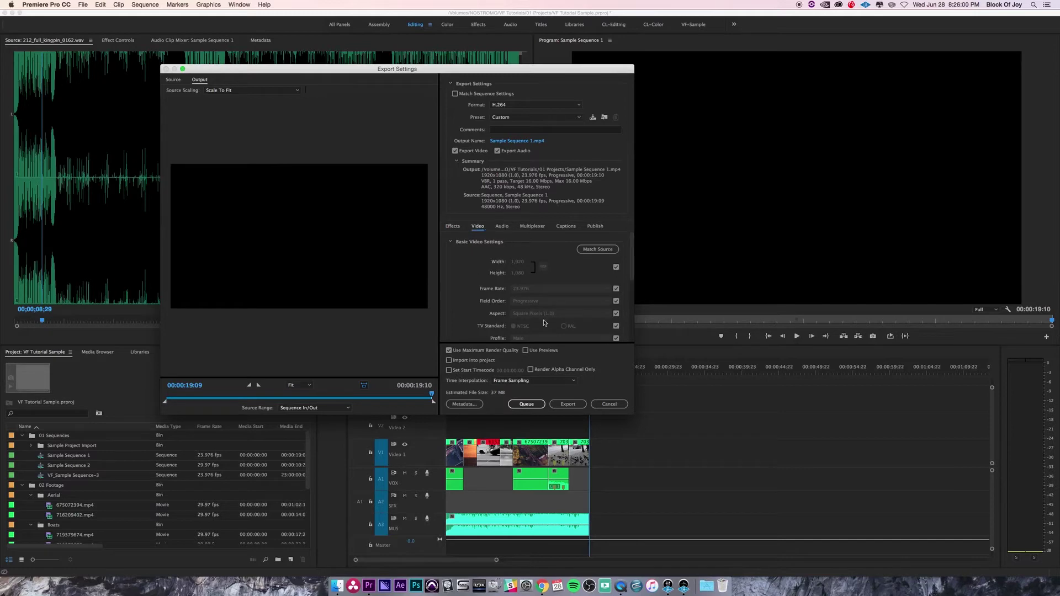
{"action": "left_click", "coordinate": [503, 227]}
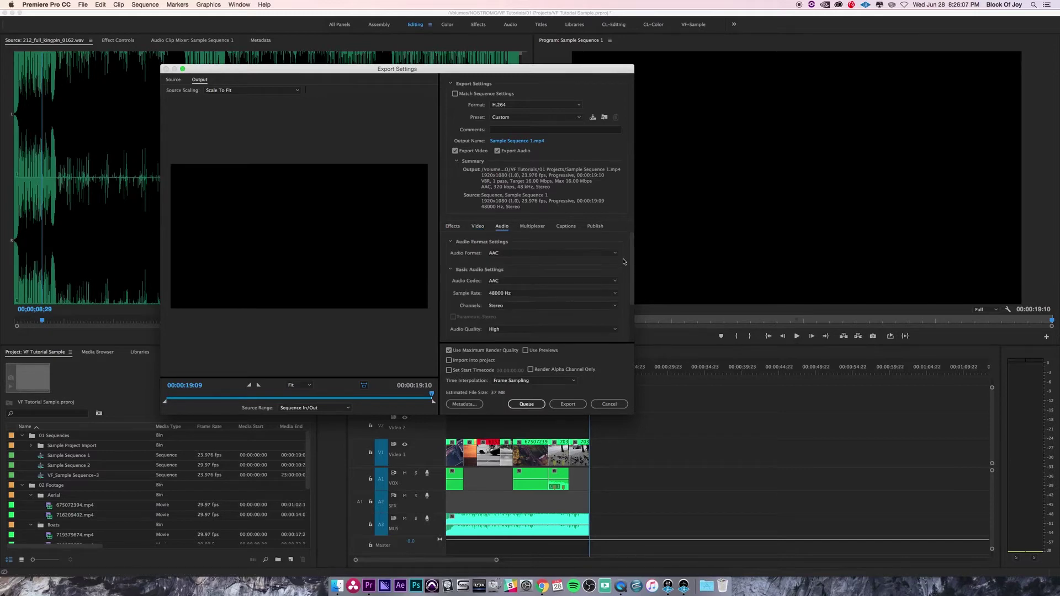
{"action": "scroll", "coordinate": [625, 262], "scroll_direction": "down", "scroll_amount": 3}
{"action": "scroll", "coordinate": [625, 262], "scroll_direction": "up", "scroll_amount": 3}
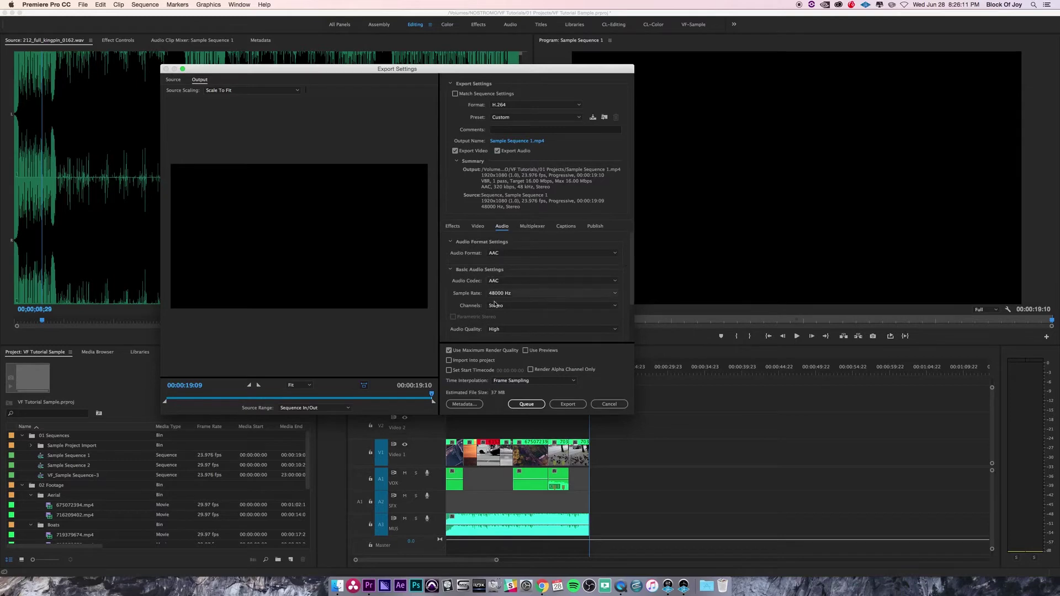
{"action": "left_click_drag", "start_coordinate": [633, 253], "coordinate": [633, 316]}
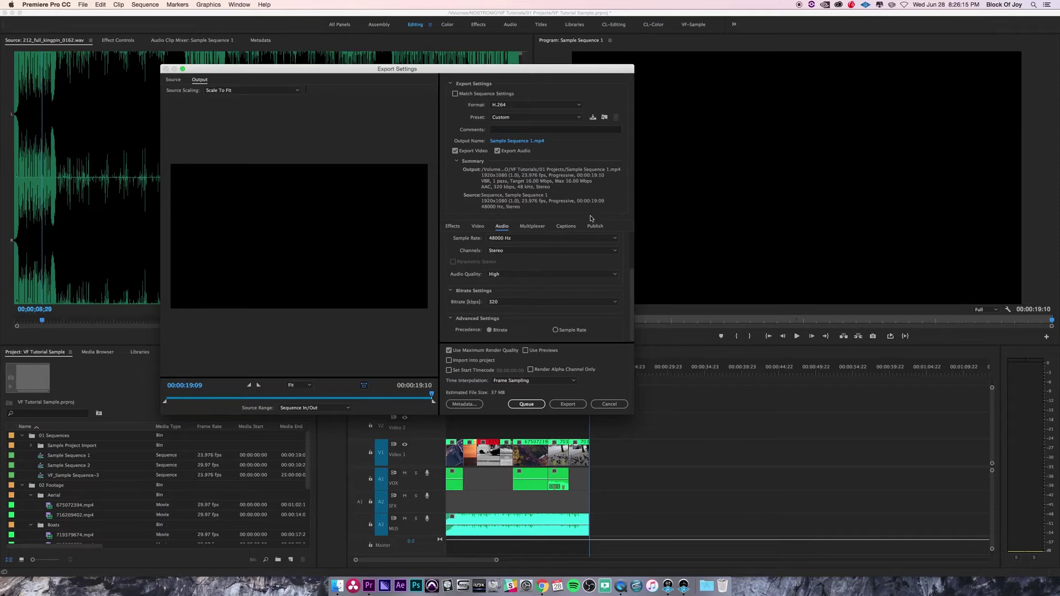
Check the Multiplexer (MP4), Captions and Publish tabs, then return to the Video tab.
{"action": "left_click", "coordinate": [535, 227]}
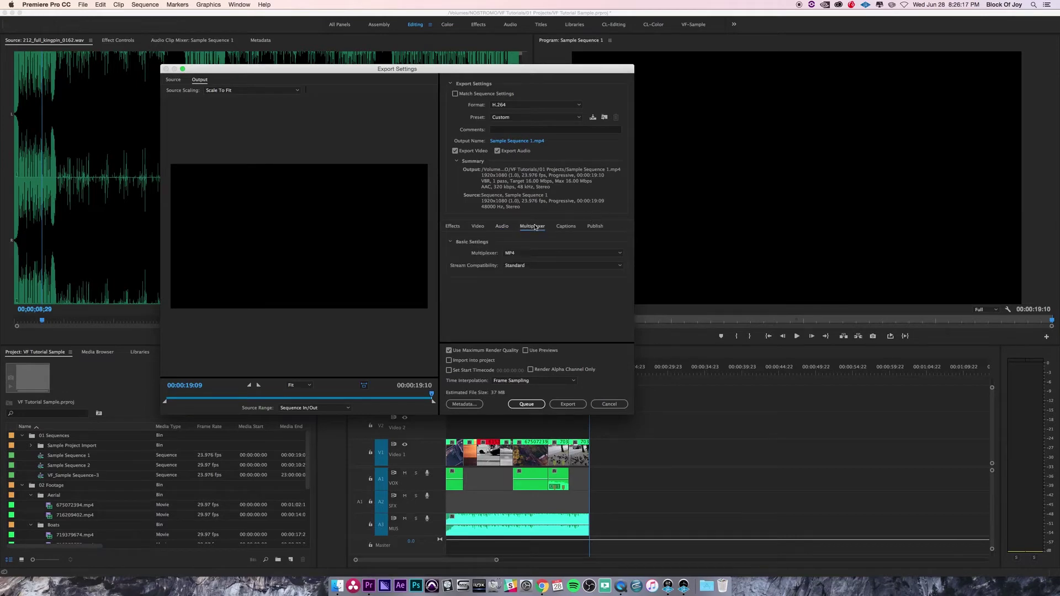
{"action": "left_click", "coordinate": [566, 227]}
{"action": "left_click", "coordinate": [596, 227]}
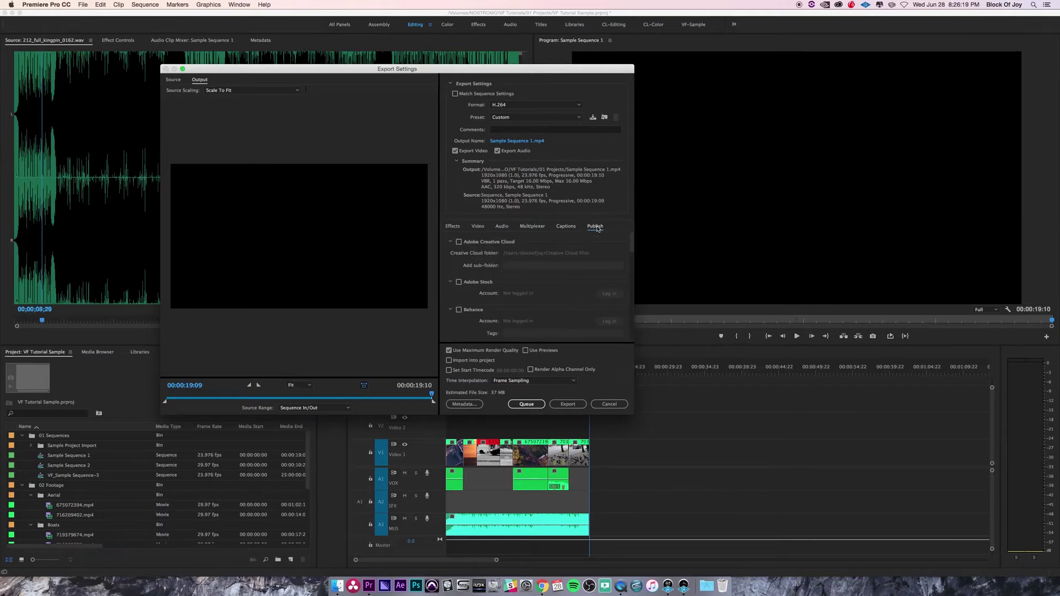
{"action": "left_click", "coordinate": [527, 230]}
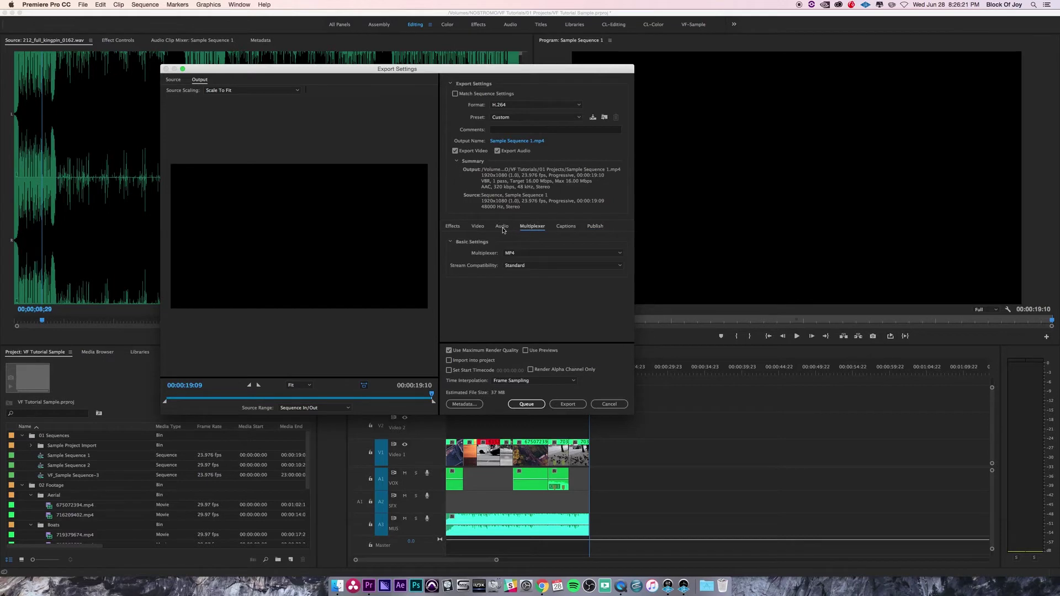
{"action": "left_click", "coordinate": [478, 227]}
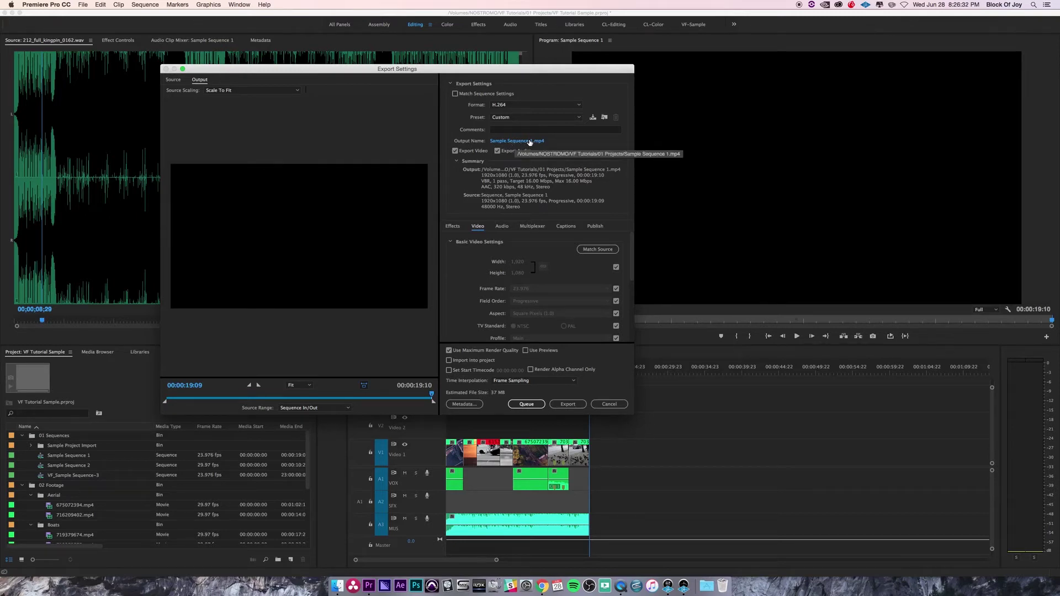
Make a new '00 Exports' folder in VF Tutorials and save Sample Sequence 1.mp4 there.
{"action": "left_click", "coordinate": [520, 143]}
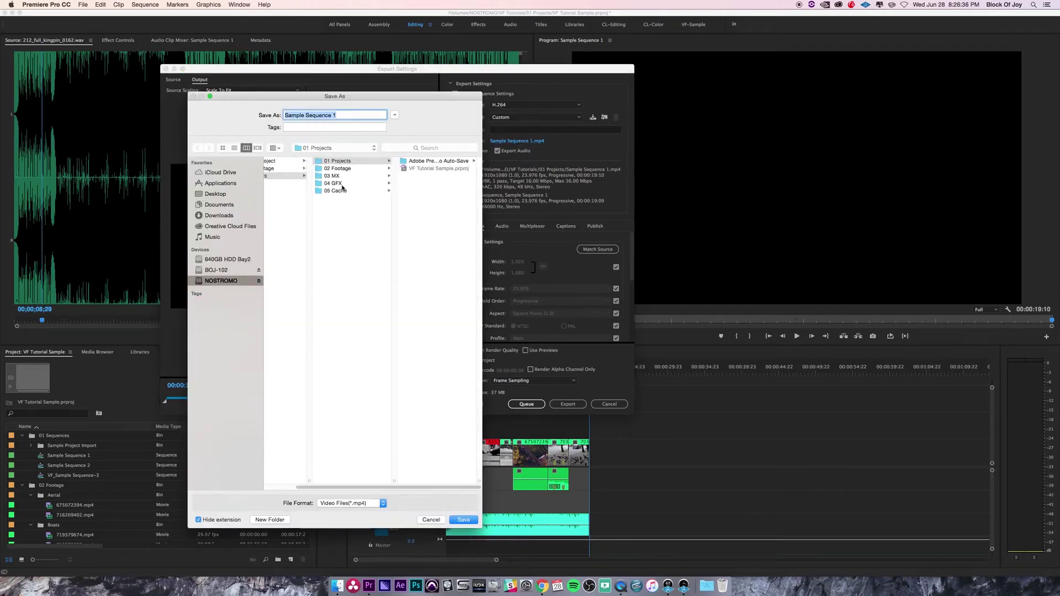
{"action": "left_click", "coordinate": [349, 231]}
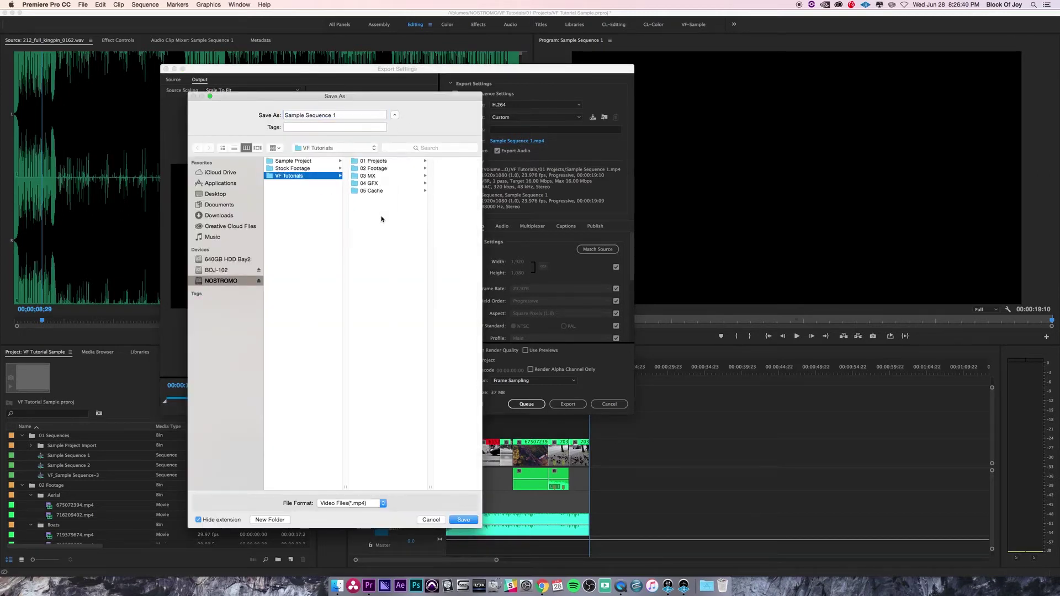
{"action": "left_click", "coordinate": [270, 520]}
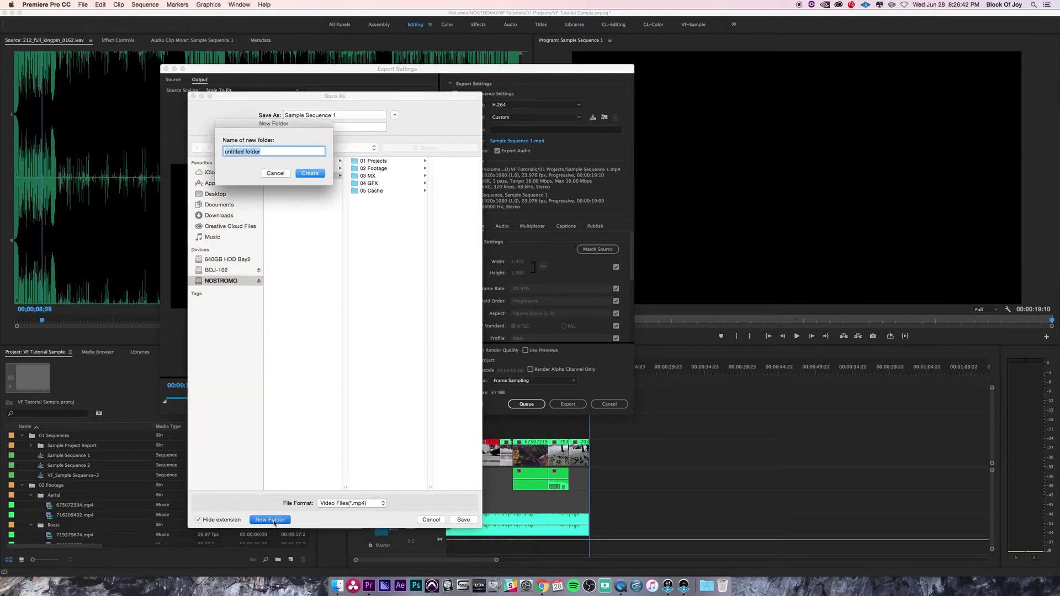
{"action": "type", "text": "00 Exports"}
{"action": "key", "text": "Return"}
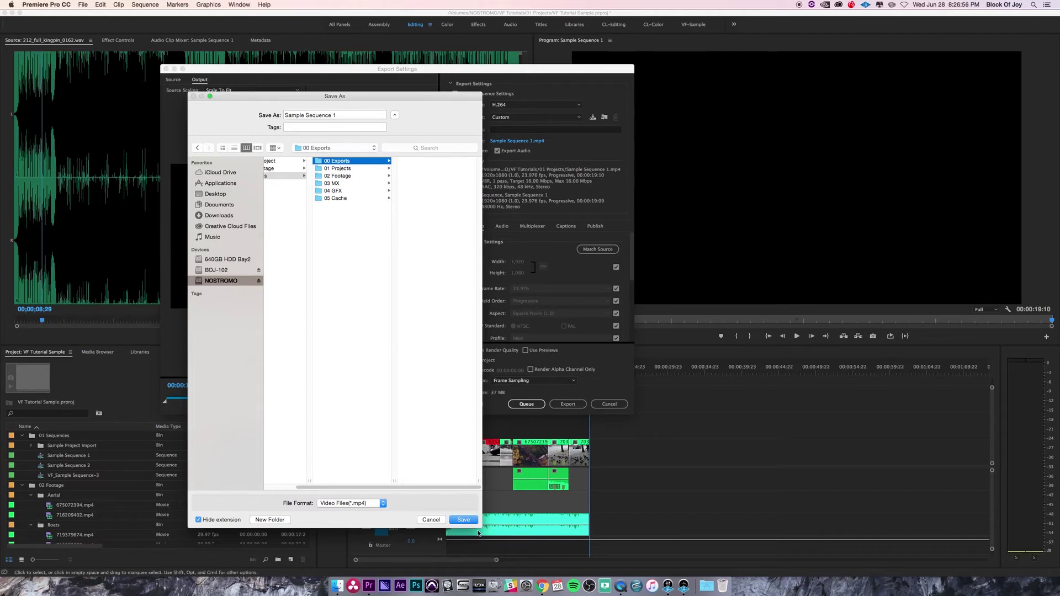
{"action": "left_click", "coordinate": [463, 522]}
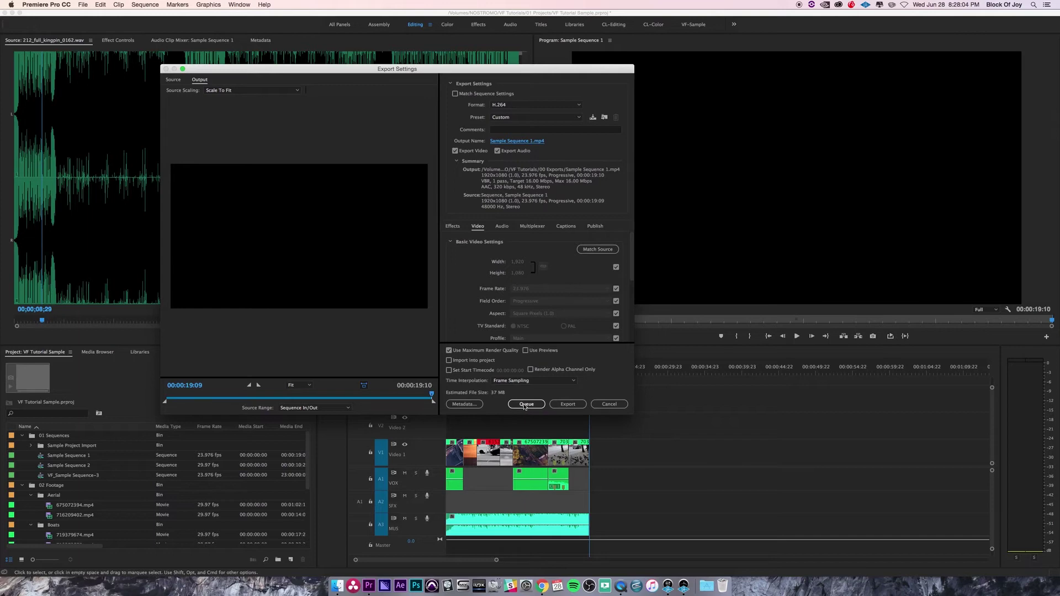
Queue Sample Sequence 1 as a Custom H.264 job in Media Encoder and browse the NOSTROMO drive.
{"action": "left_click", "coordinate": [525, 405]}
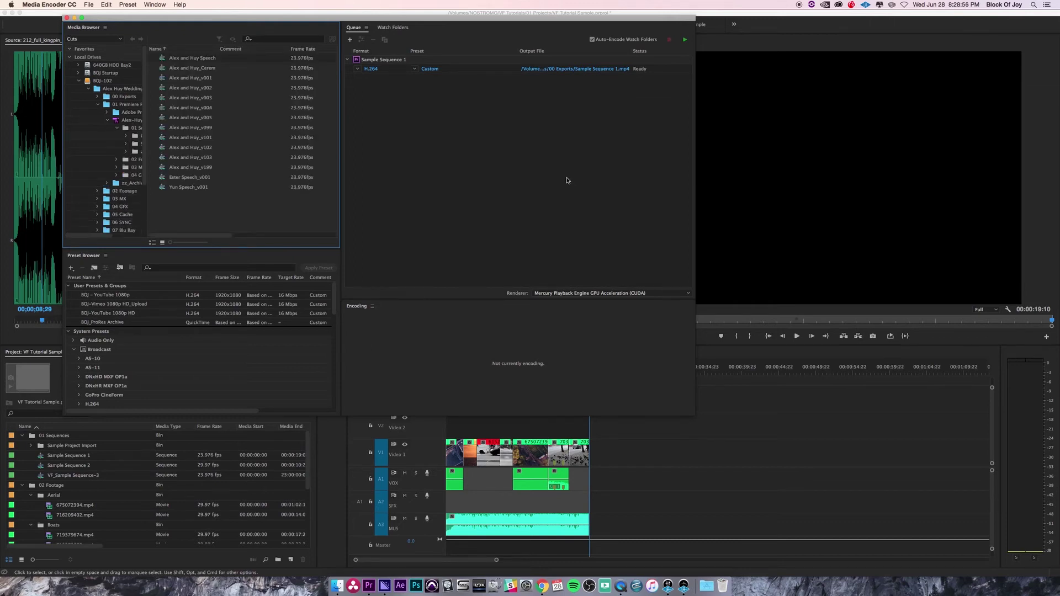
{"action": "scroll", "coordinate": [111, 194], "scroll_direction": "down", "scroll_amount": 3}
{"action": "left_click", "coordinate": [118, 206]}
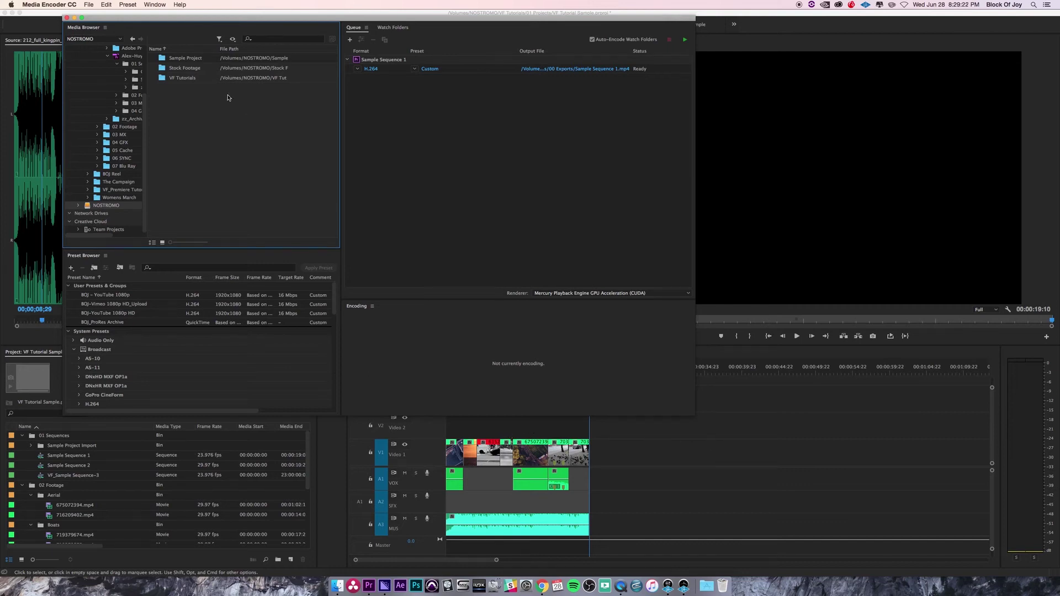
Open VF Tutorials > 01 Projects and select the VF Tutorial Sample project file.
{"action": "left_click", "coordinate": [163, 80]}
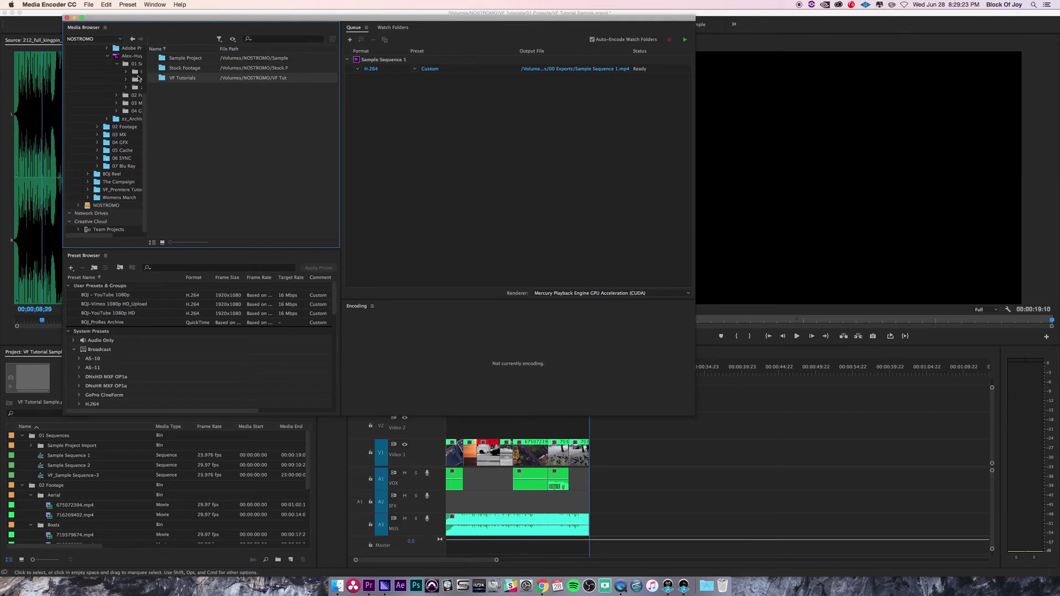
{"action": "double_click", "coordinate": [163, 80]}
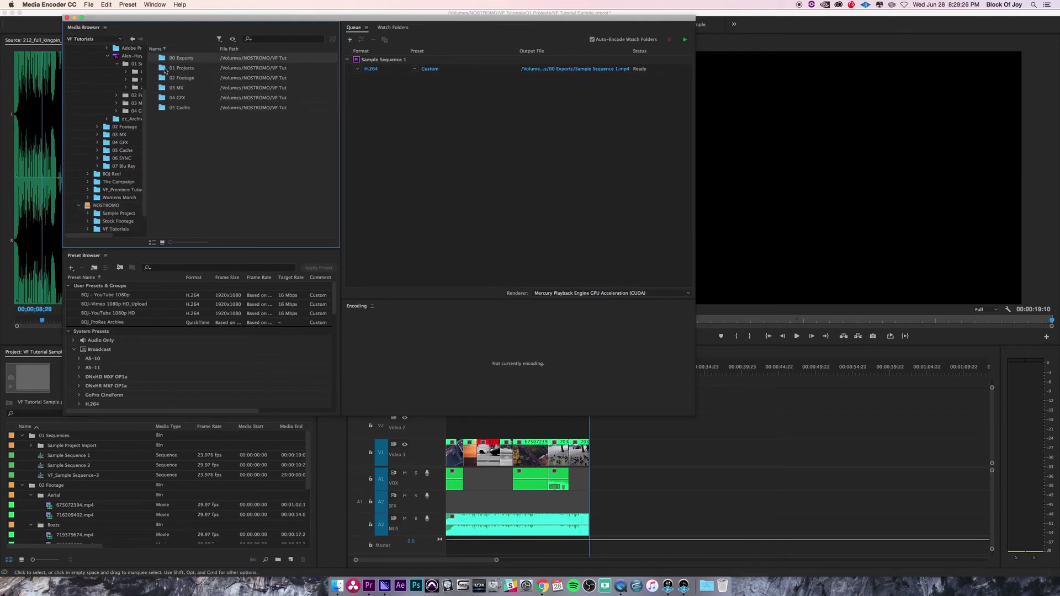
{"action": "double_click", "coordinate": [165, 68]}
{"action": "left_click", "coordinate": [177, 70]}
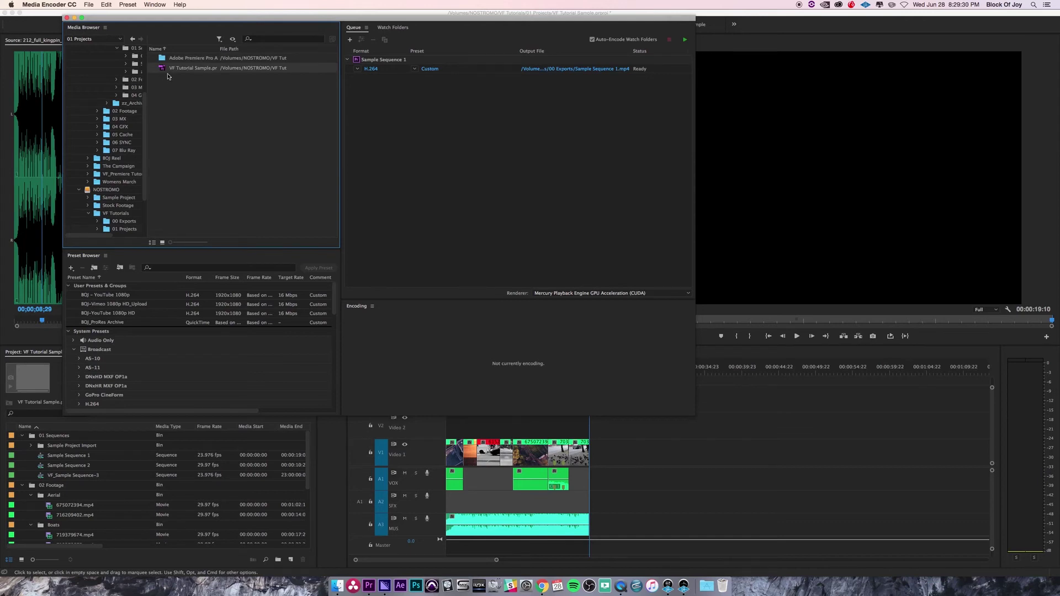
Drag the project into the queue, mark Sample Sequence 1, then cancel the Choose Items dialog.
{"action": "left_click_drag", "start_coordinate": [475, 145], "coordinate": [395, 146]}
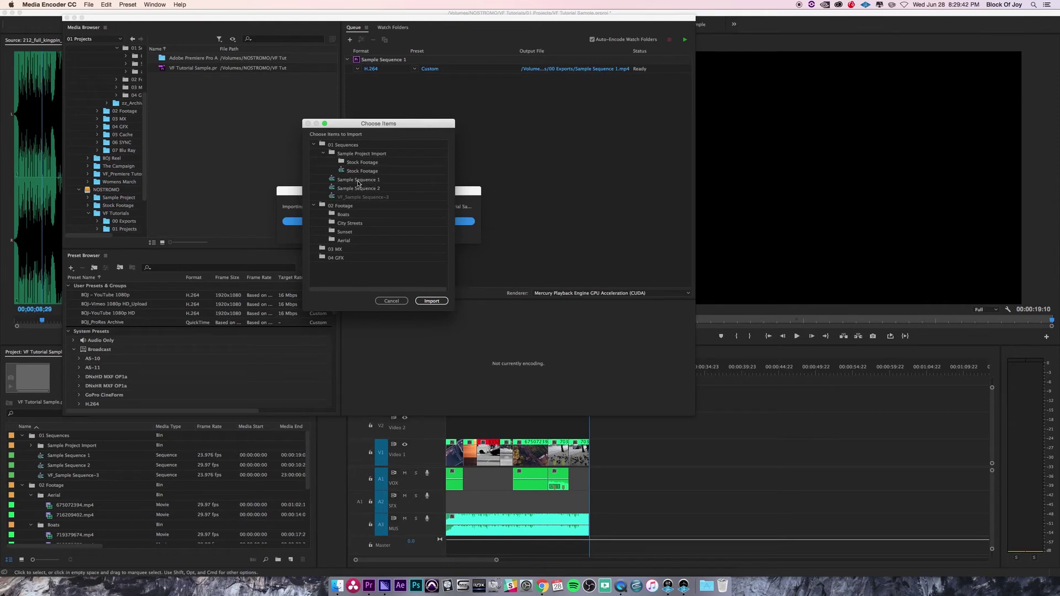
{"action": "left_click", "coordinate": [360, 181]}
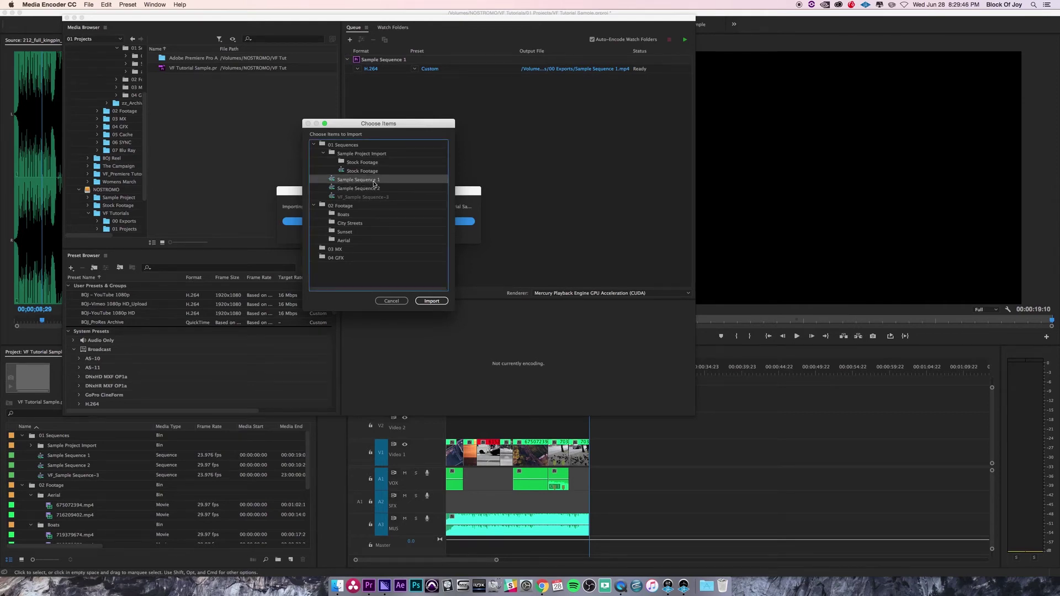
{"action": "left_click", "coordinate": [398, 301]}
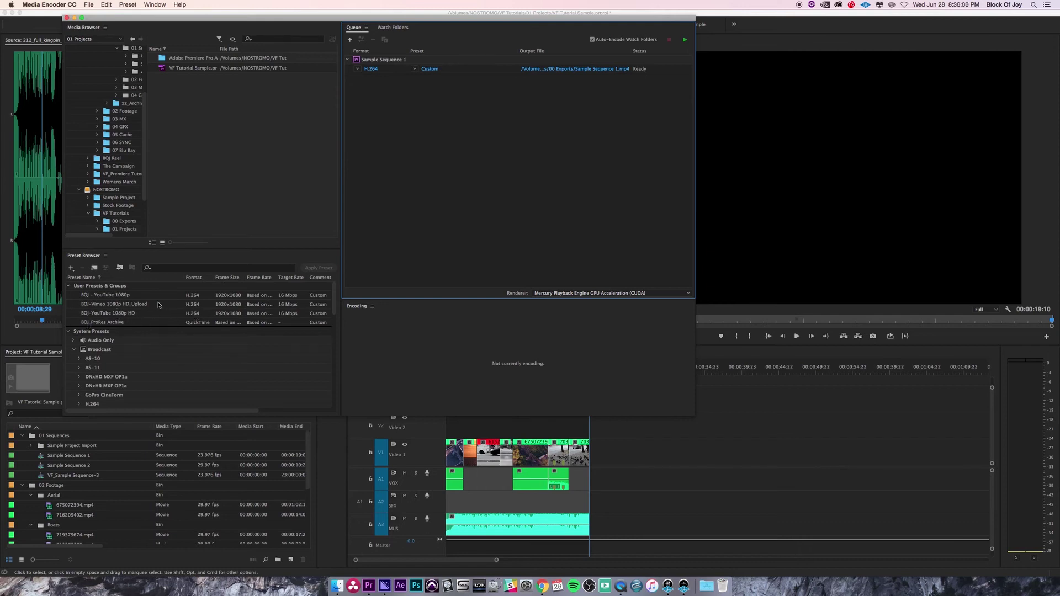
{"action": "mouse_move", "coordinate": [158, 305]}
Import Sample Sequence 2 from VF Tutorial Sample.prproj into the Media Encoder queue.
{"action": "left_click_drag", "start_coordinate": [162, 72], "coordinate": [445, 132]}
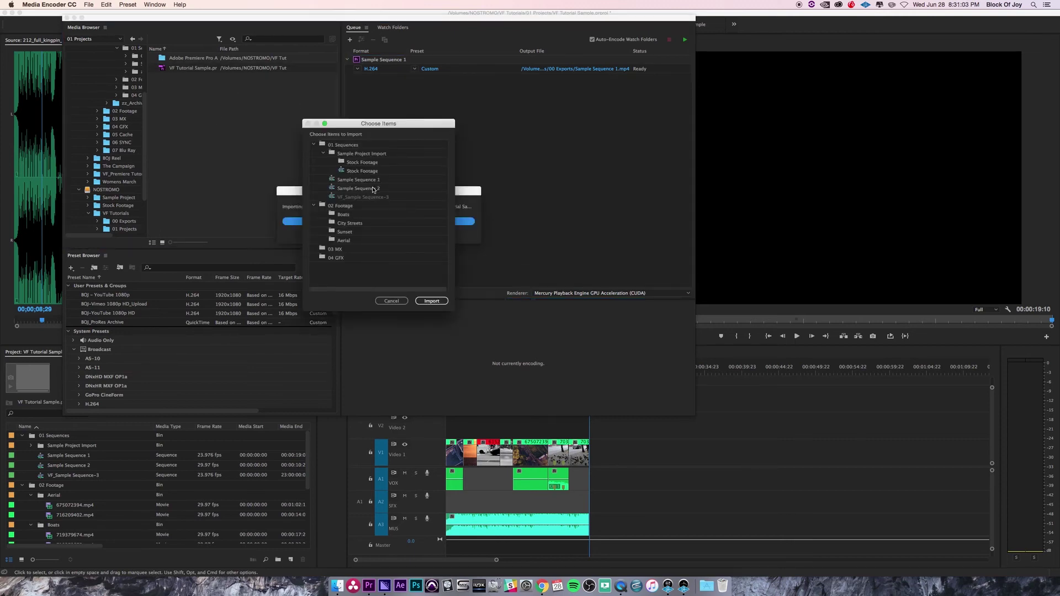
{"action": "left_click", "coordinate": [376, 189]}
{"action": "left_click", "coordinate": [426, 300]}
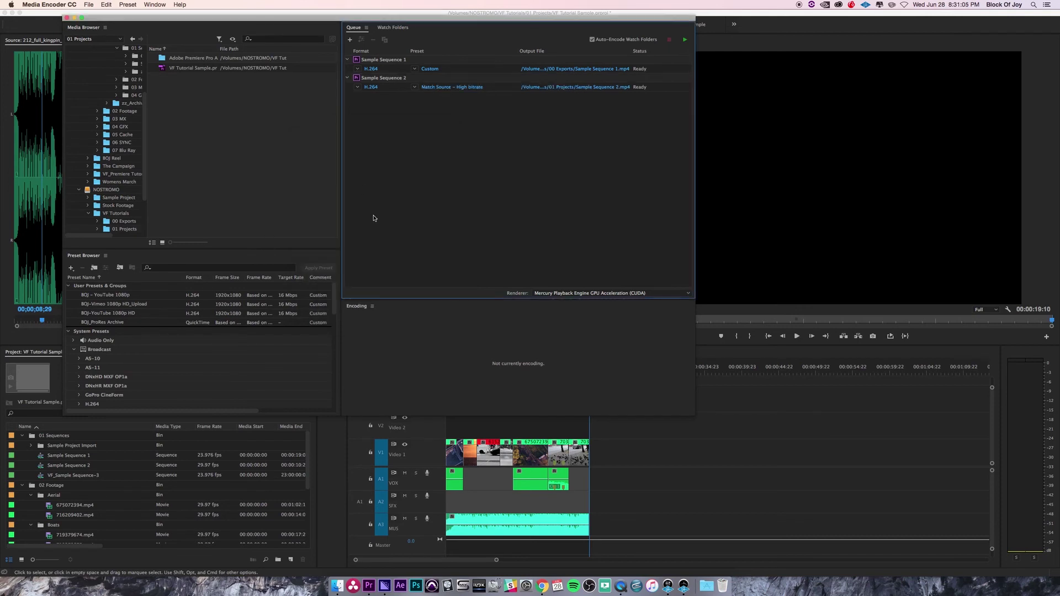
Import the Stock Footage sequence from the same project into the queue.
{"action": "left_click_drag", "start_coordinate": [178, 71], "coordinate": [475, 149]}
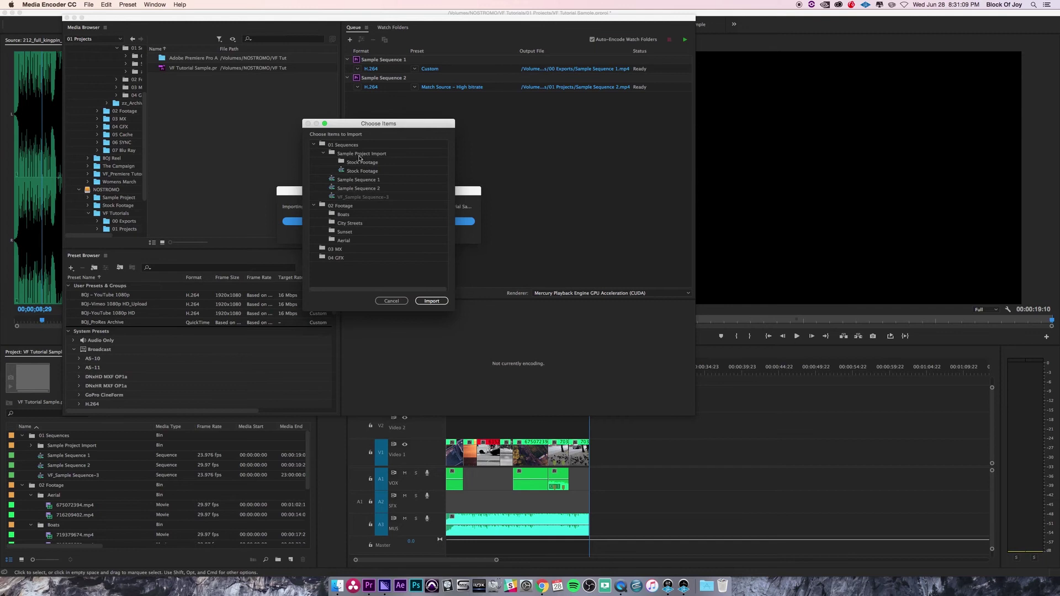
{"action": "left_click", "coordinate": [350, 173]}
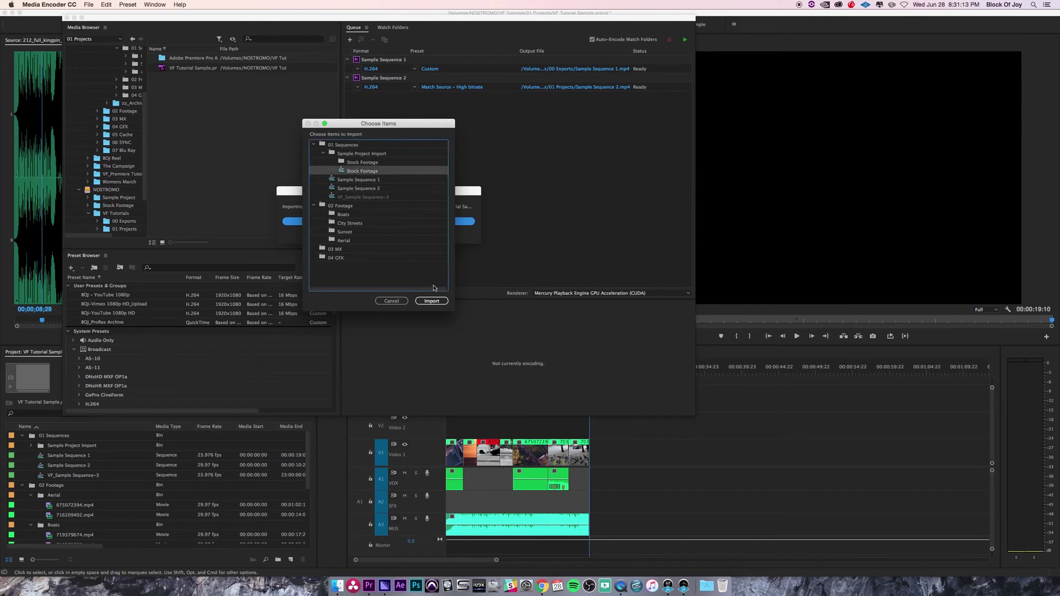
{"action": "left_click", "coordinate": [432, 302]}
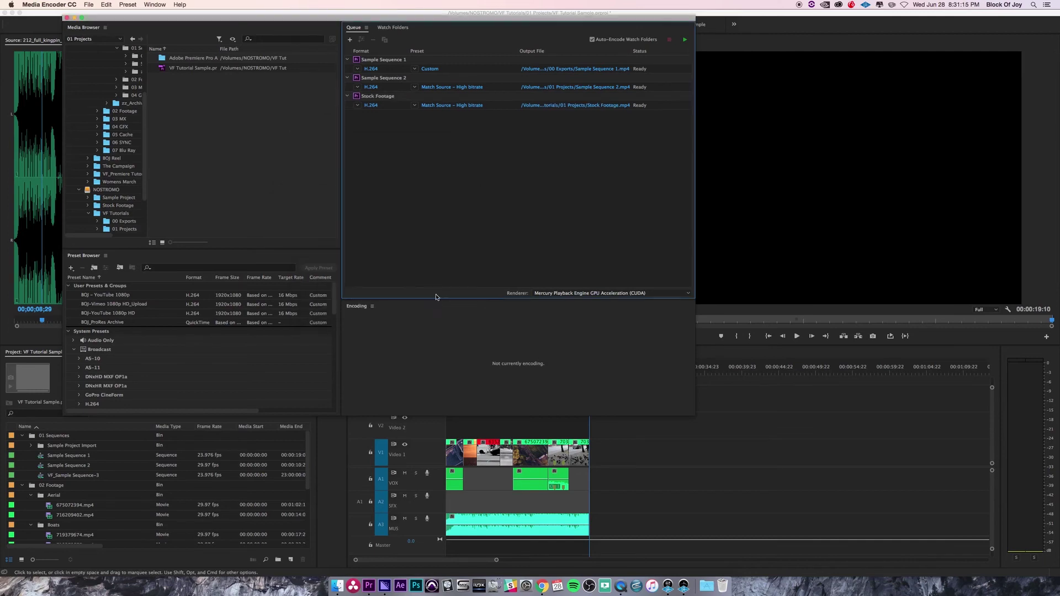
Set the Sample Sequence 2 and Stock Footage jobs to the BOJ-YouTube 1080p HD preset.
{"action": "left_click", "coordinate": [415, 87]}
{"action": "left_click", "coordinate": [448, 110]}
{"action": "left_click", "coordinate": [415, 105]}
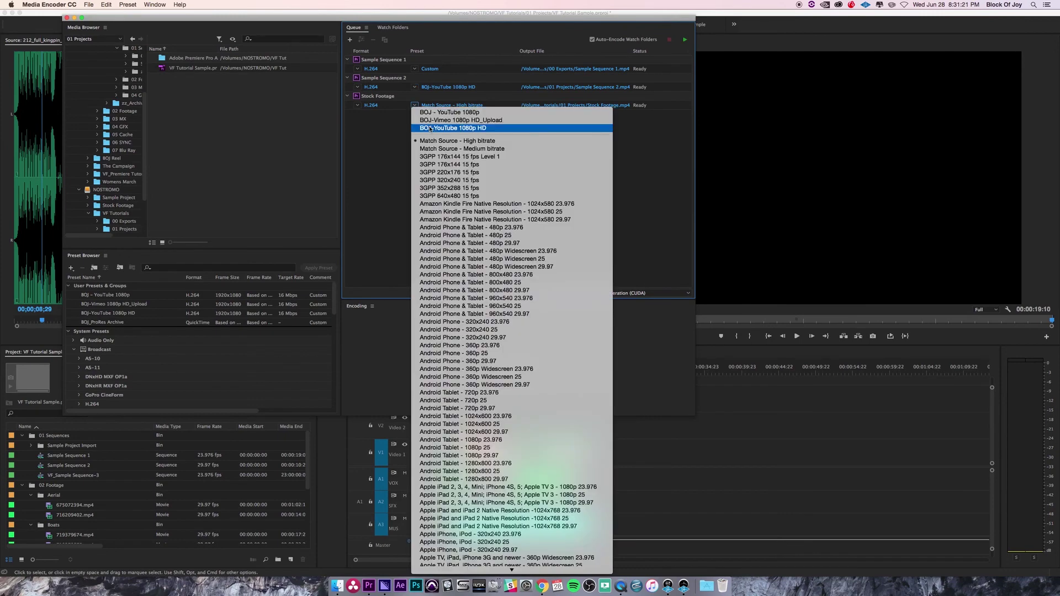
{"action": "left_click", "coordinate": [430, 128]}
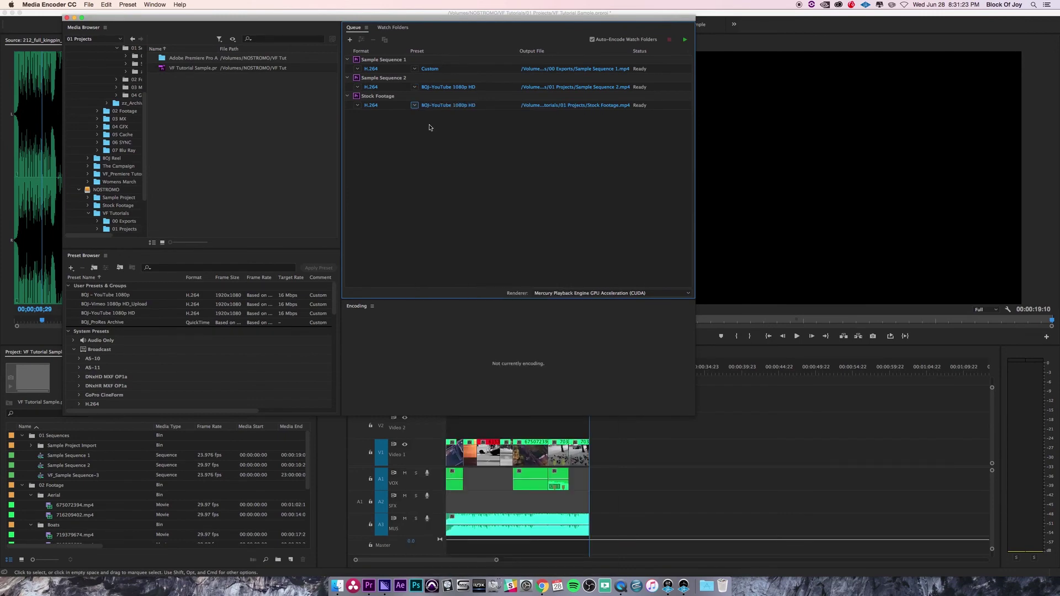
Set both jobs' output files to save into the 00 Exports folder.
{"action": "left_click", "coordinate": [591, 89]}
{"action": "left_click", "coordinate": [539, 154]}
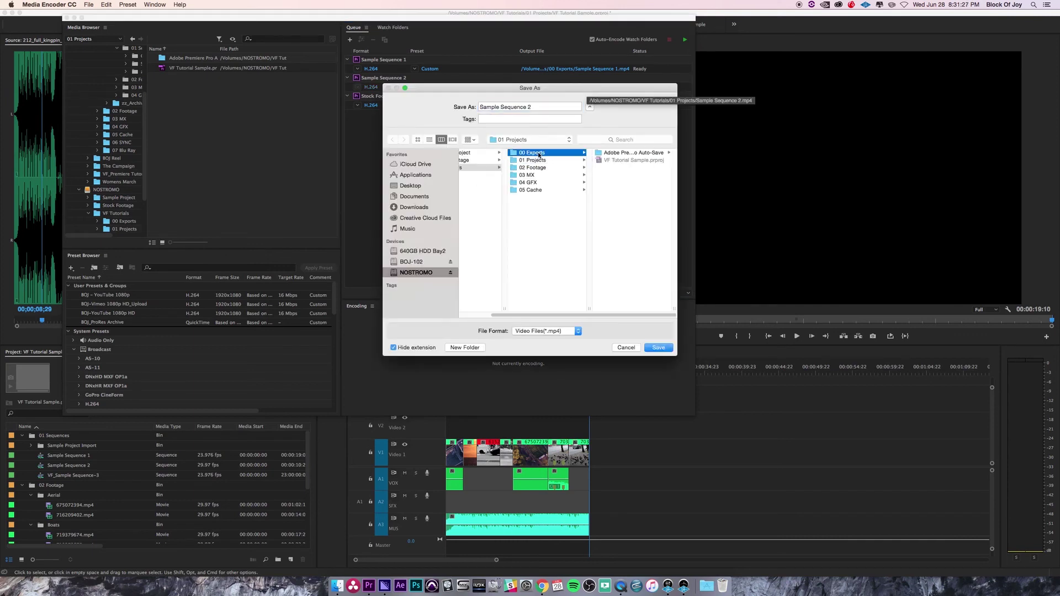
{"action": "left_click", "coordinate": [658, 348]}
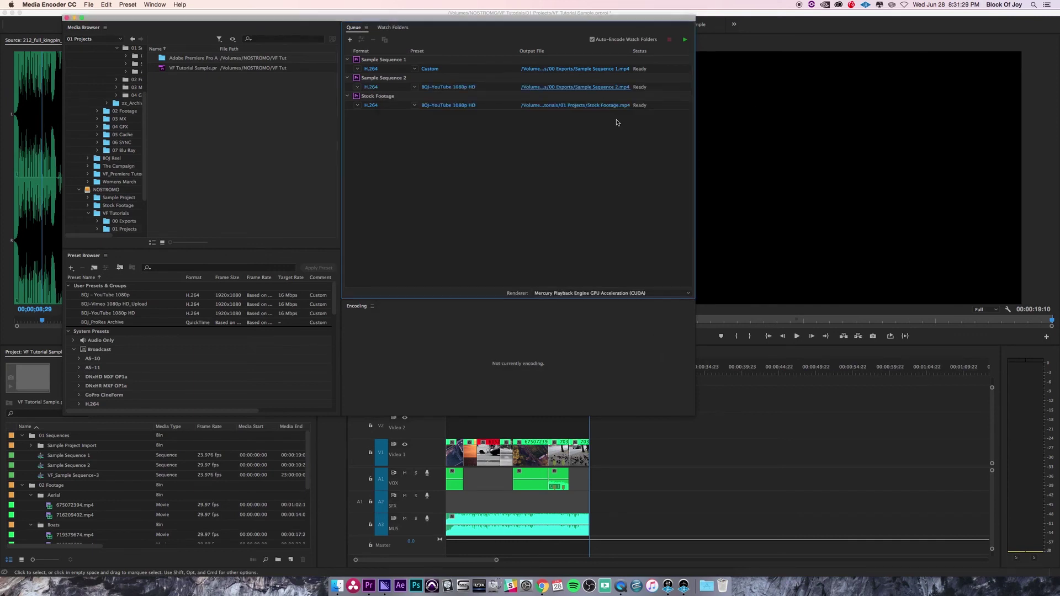
{"action": "left_click", "coordinate": [587, 108]}
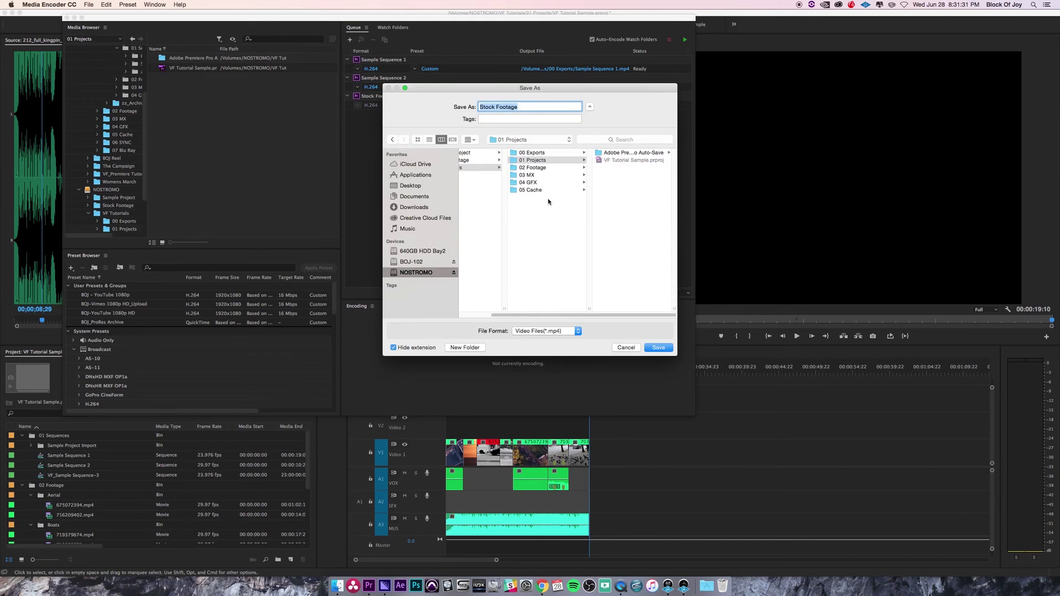
{"action": "left_click", "coordinate": [539, 154]}
{"action": "left_click", "coordinate": [658, 347]}
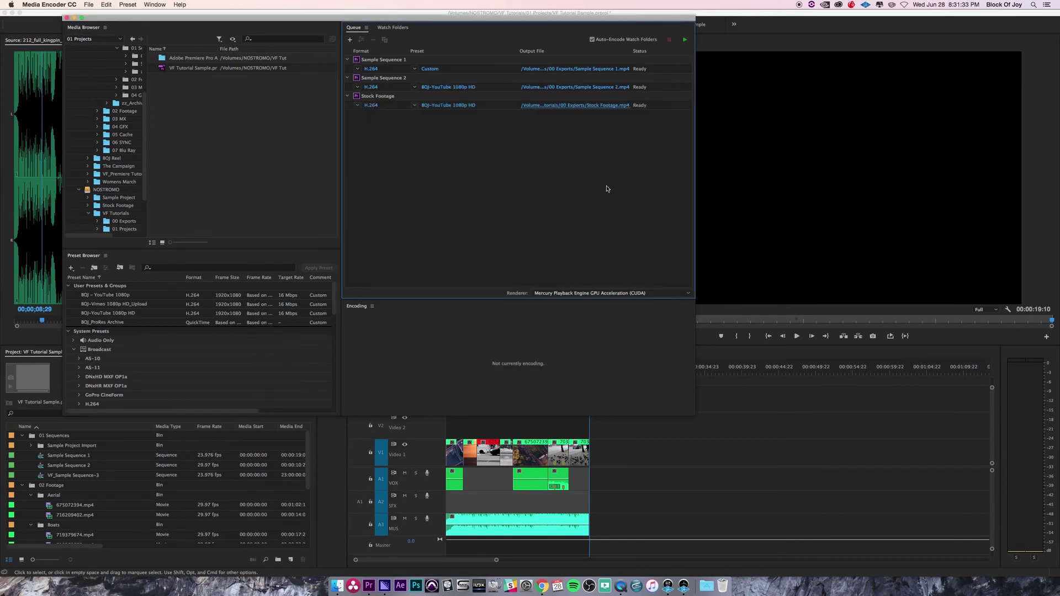
Start rendering the queue of three H.264 jobs in Media Encoder.
{"action": "left_click", "coordinate": [683, 42]}
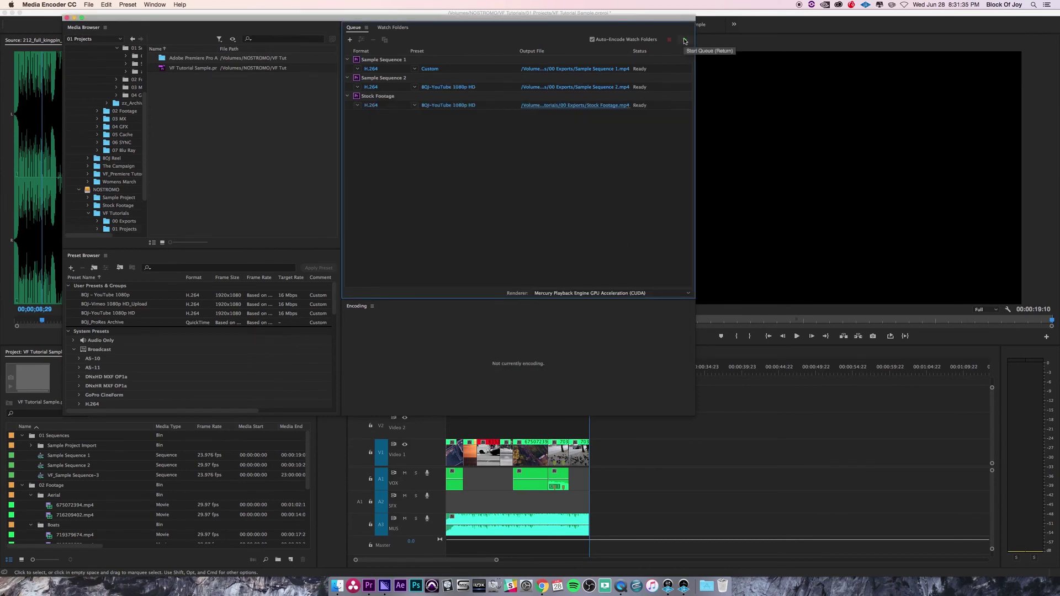